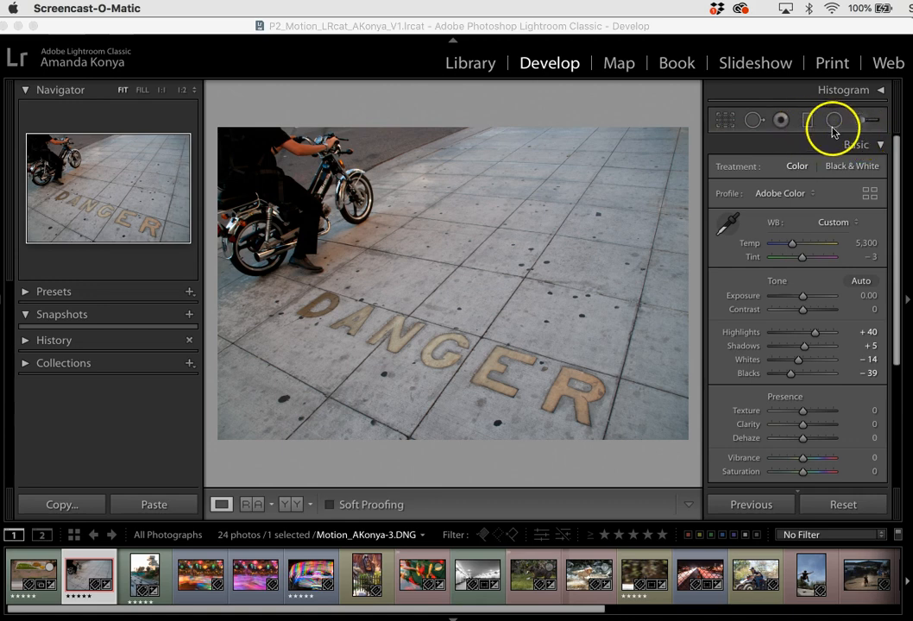
# Draw a circular radial filter over the pavement just beside the motorcycle's front wheel.
pyautogui.click(808, 25)
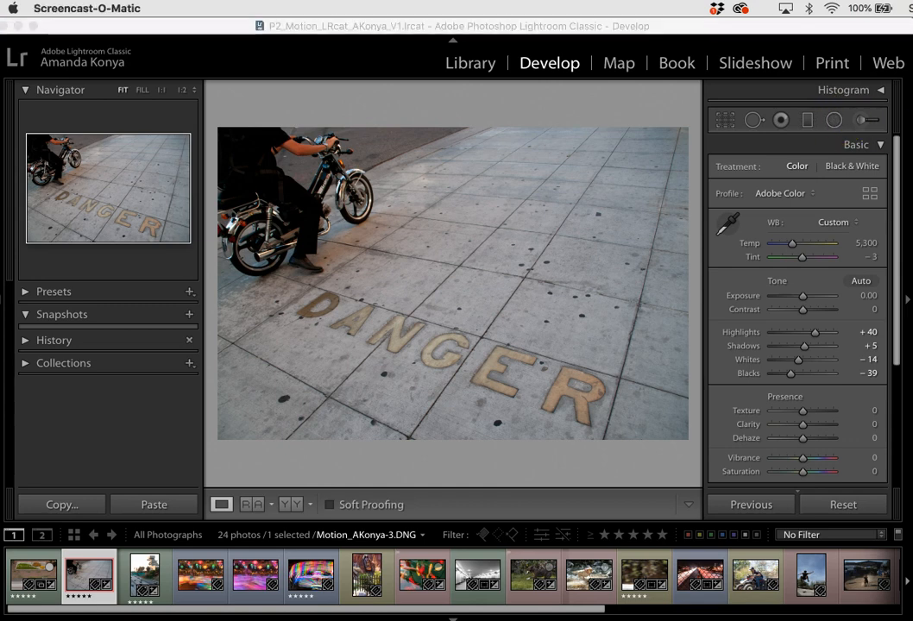
pyautogui.click(886, 29)
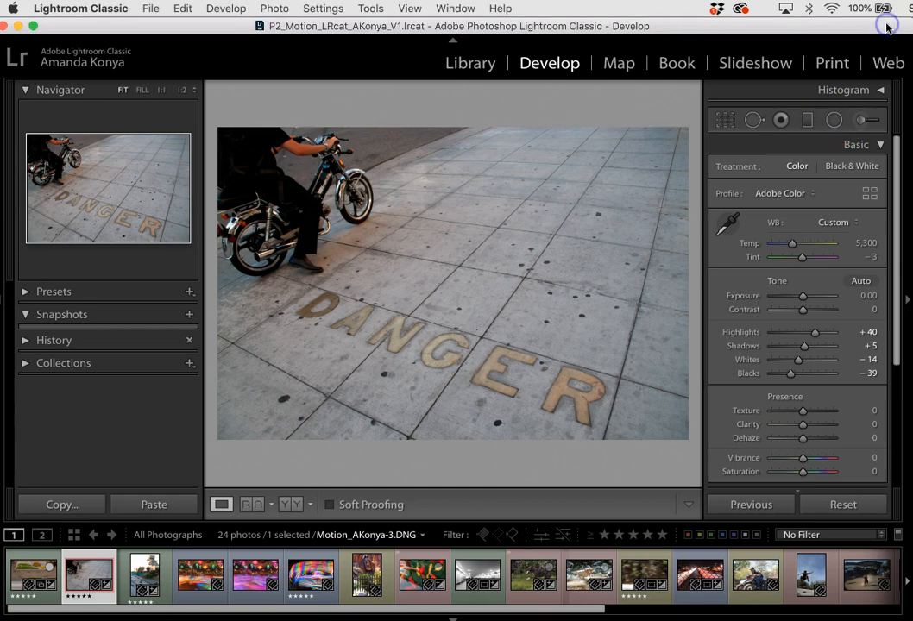
pyautogui.click(835, 121)
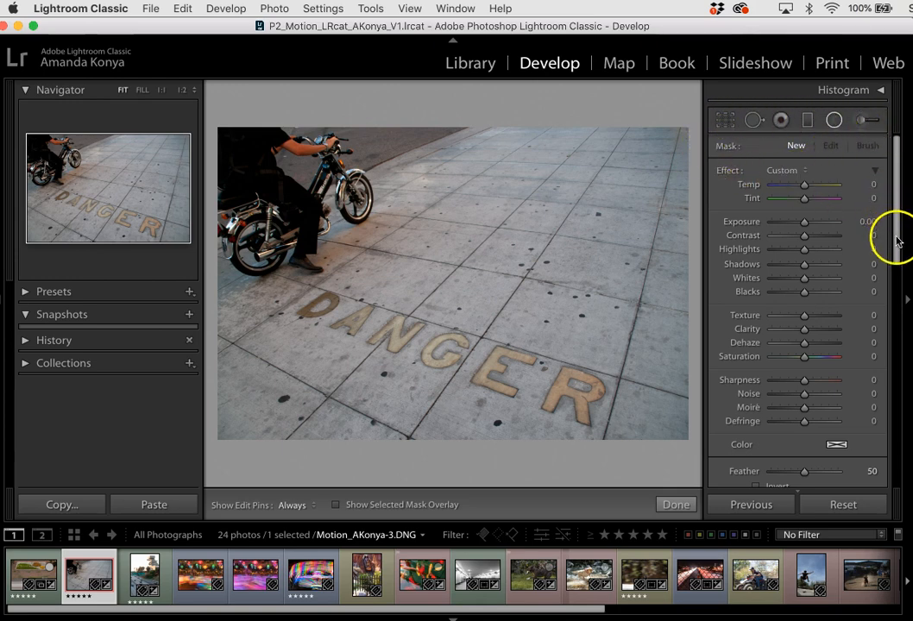
pyautogui.moveTo(898, 244); pyautogui.dragTo(896, 260)
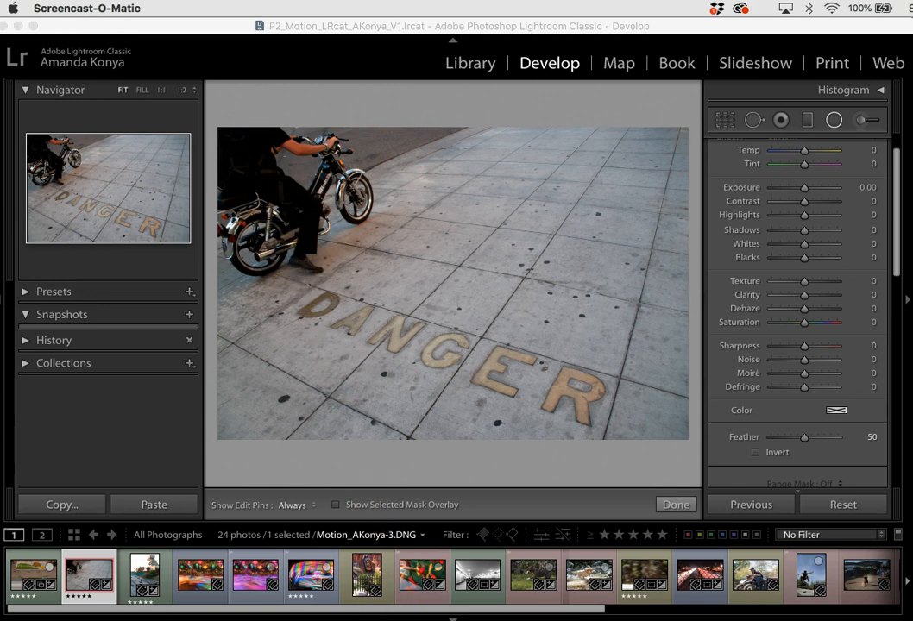
pyautogui.click(835, 23)
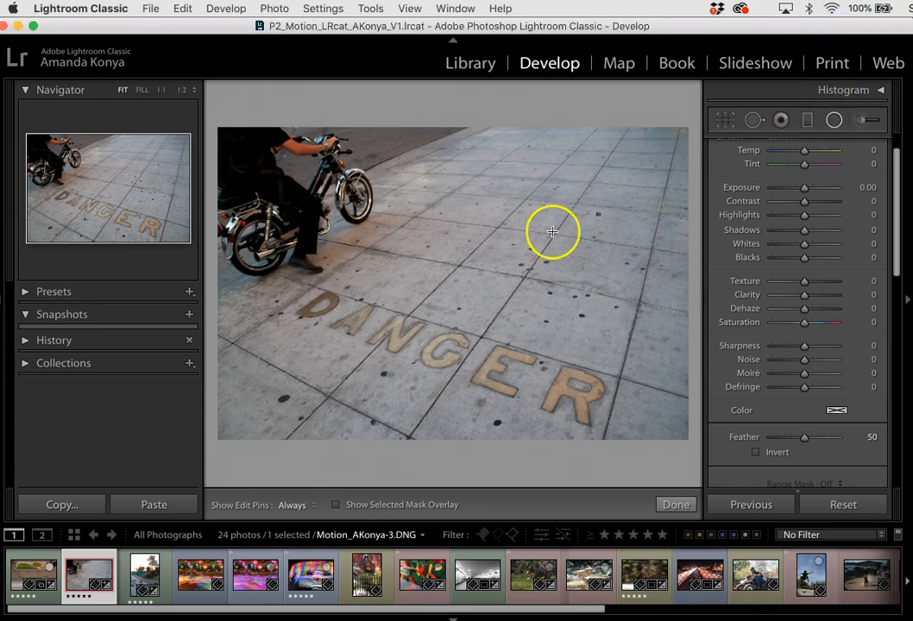
pyautogui.moveTo(379, 248); pyautogui.dragTo(464, 325)
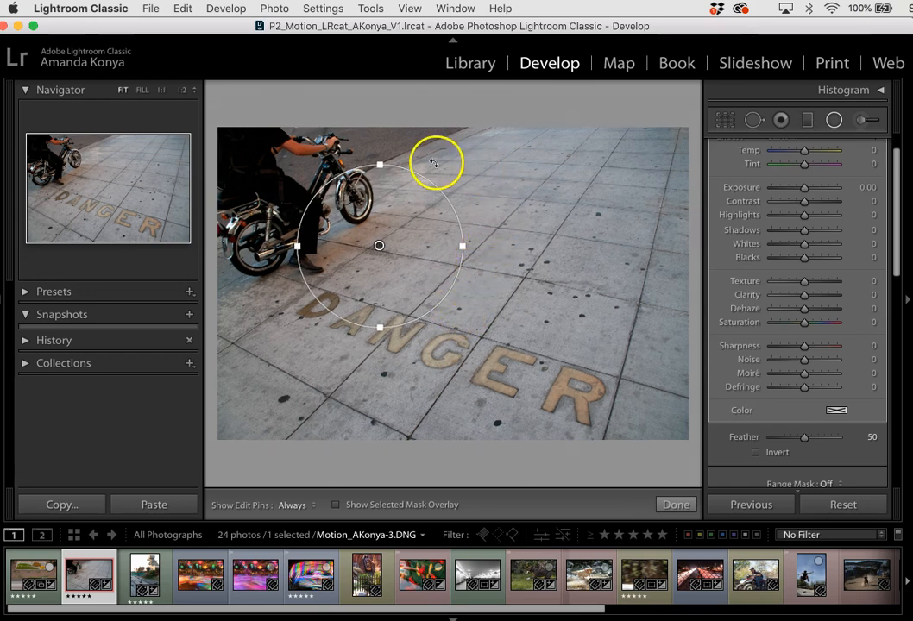
# Resize, move and rotate the radial filter so its ellipse encloses the motorcycle and rider.
pyautogui.moveTo(379, 164); pyautogui.dragTo(379, 152)
pyautogui.moveTo(464, 246)
pyautogui.mouseDown()
pyautogui.moveTo(454, 245)
pyautogui.moveTo(468, 242)
pyautogui.mouseUp()
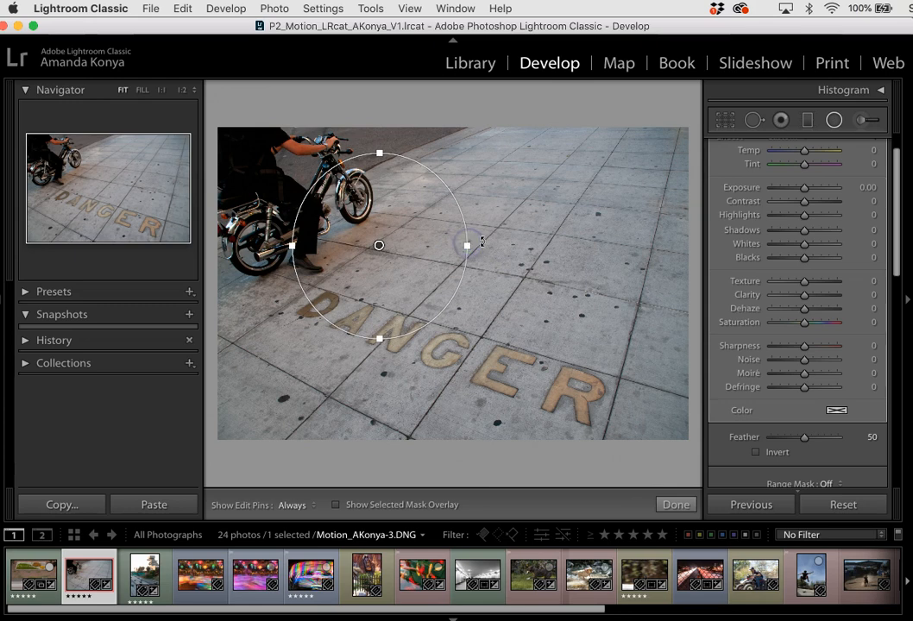
pyautogui.moveTo(379, 153)
pyautogui.mouseDown()
pyautogui.moveTo(379, 163)
pyautogui.moveTo(379, 149)
pyautogui.mouseUp()
pyautogui.moveTo(469, 244); pyautogui.dragTo(319, 194)
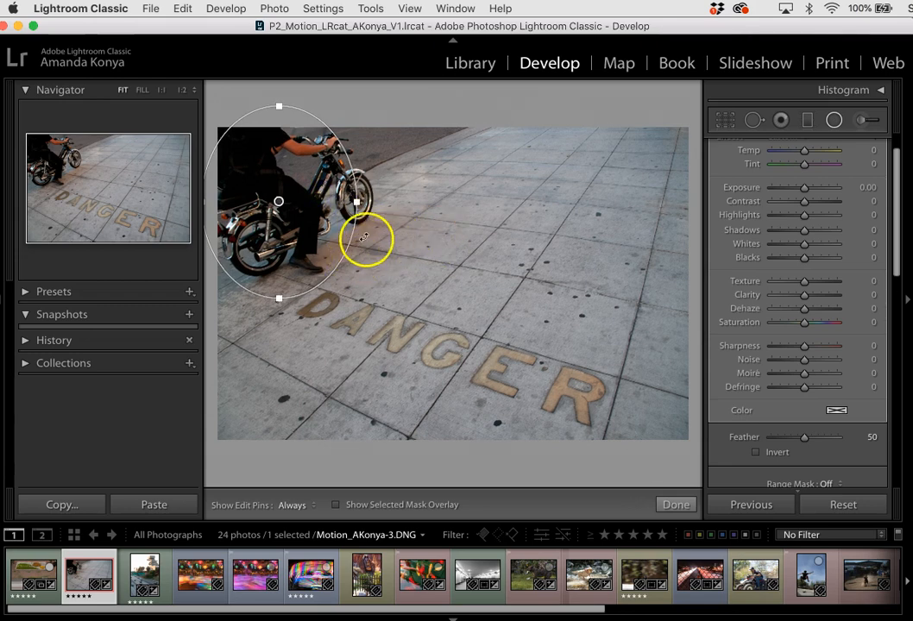
pyautogui.moveTo(365, 229); pyautogui.dragTo(328, 272)
pyautogui.moveTo(361, 150); pyautogui.dragTo(366, 145)
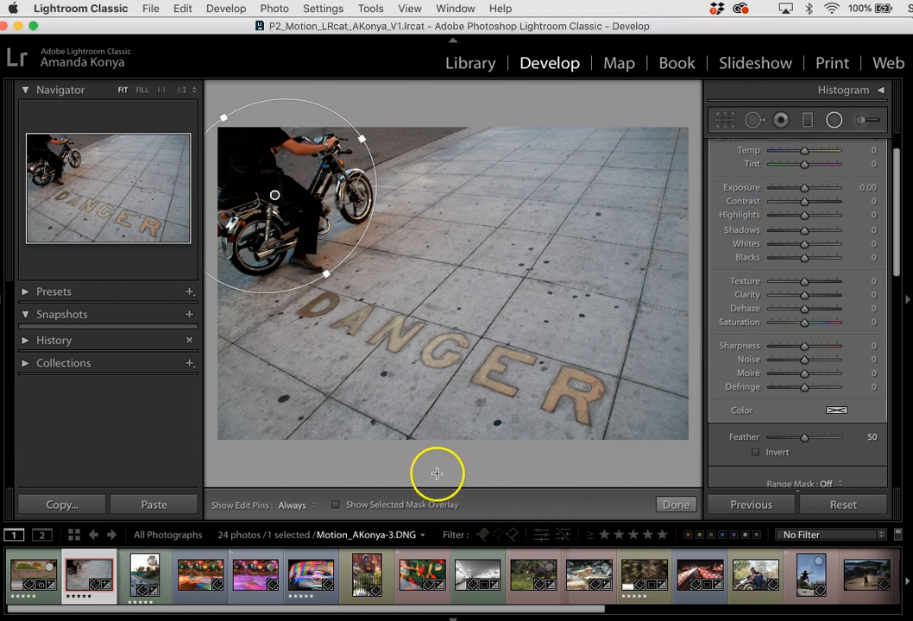
# Show the selected mask overlay and invert the radial filter around the motorcycle.
pyautogui.click(337, 505)
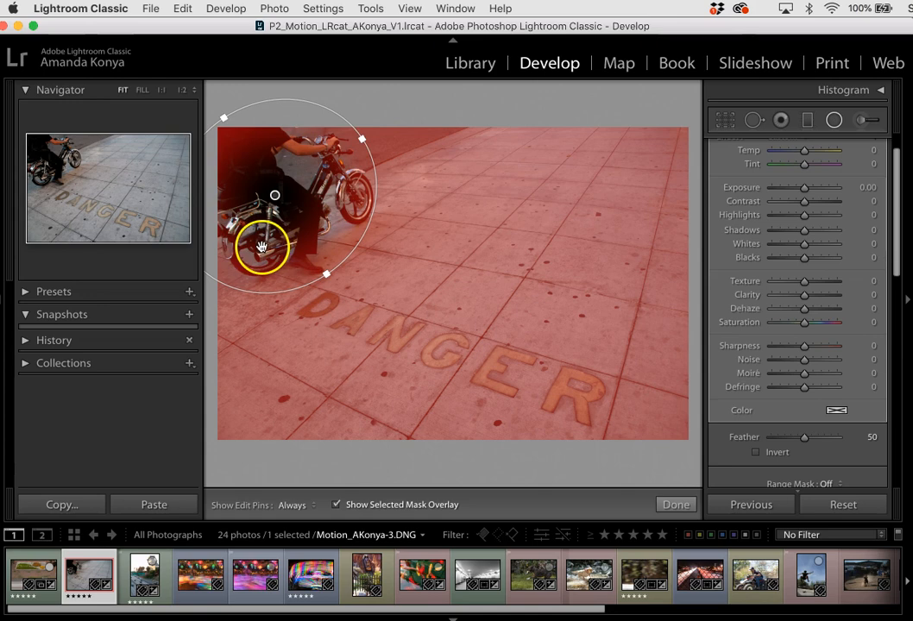
pyautogui.click(756, 454)
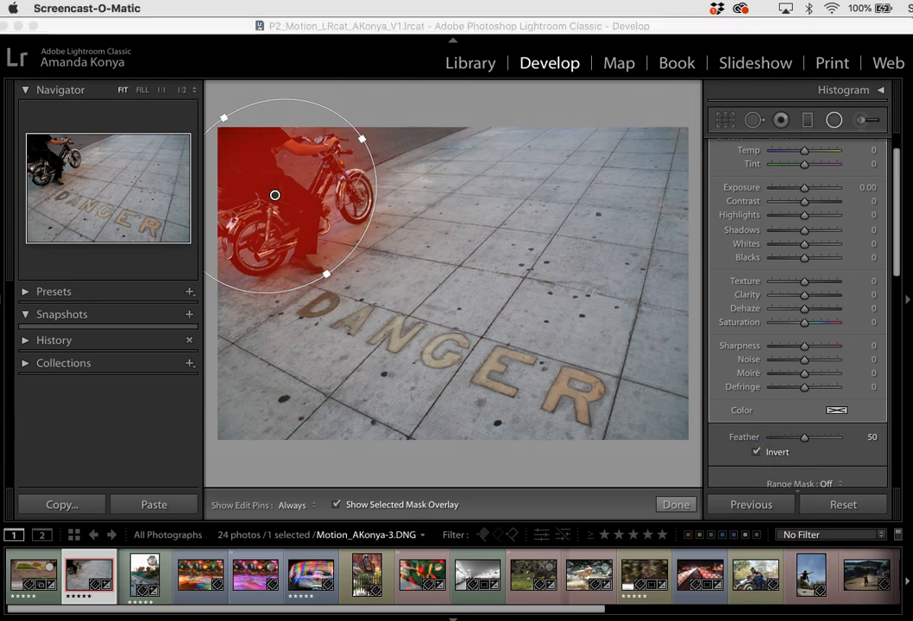
pyautogui.click(897, 24)
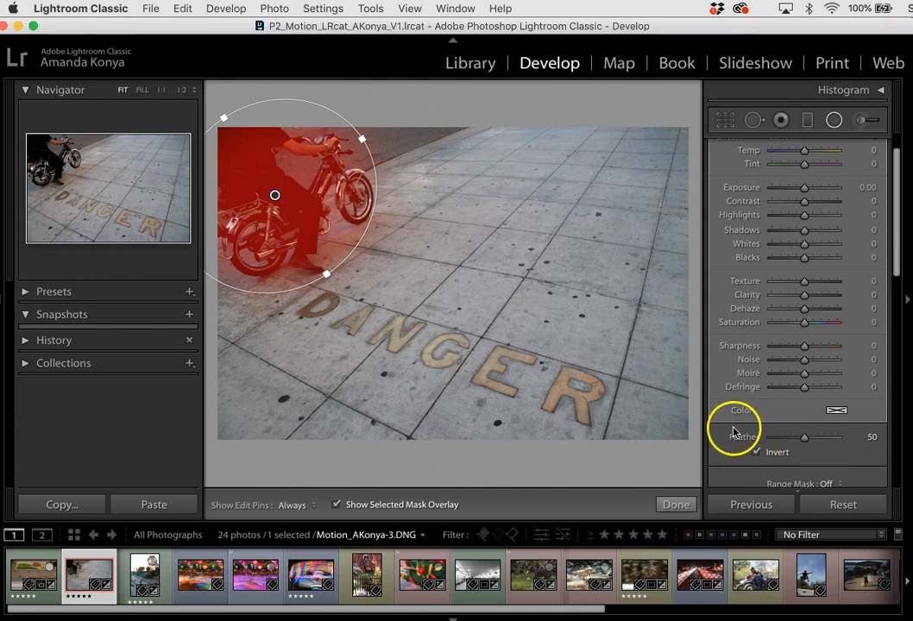
# Set the feather of the motorcycle's radial filter to 20.
pyautogui.click(804, 442)
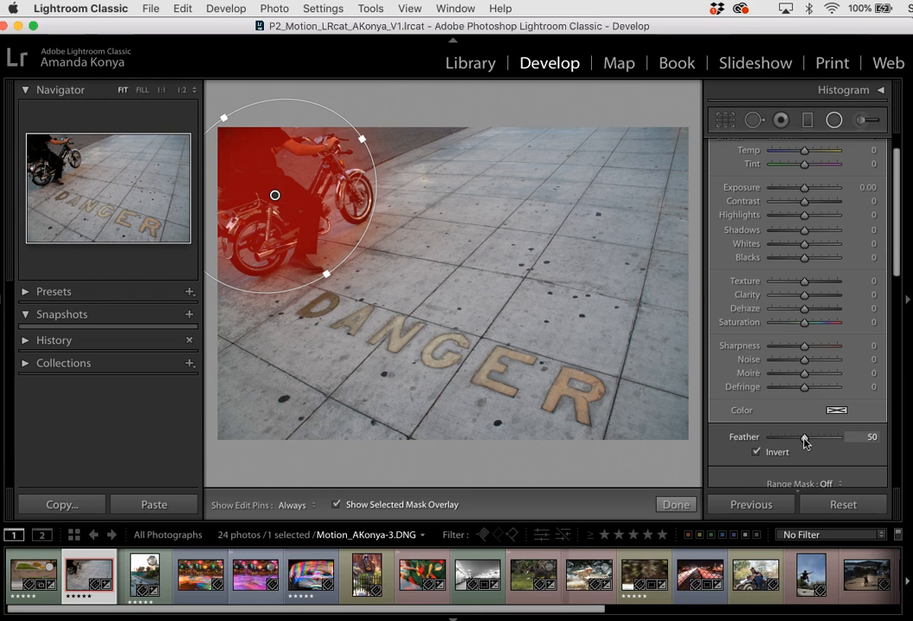
pyautogui.moveTo(805, 441)
pyautogui.mouseDown()
pyautogui.moveTo(837, 444)
pyautogui.moveTo(706, 429)
pyautogui.moveTo(811, 441)
pyautogui.mouseUp()
pyautogui.click(52, 620)
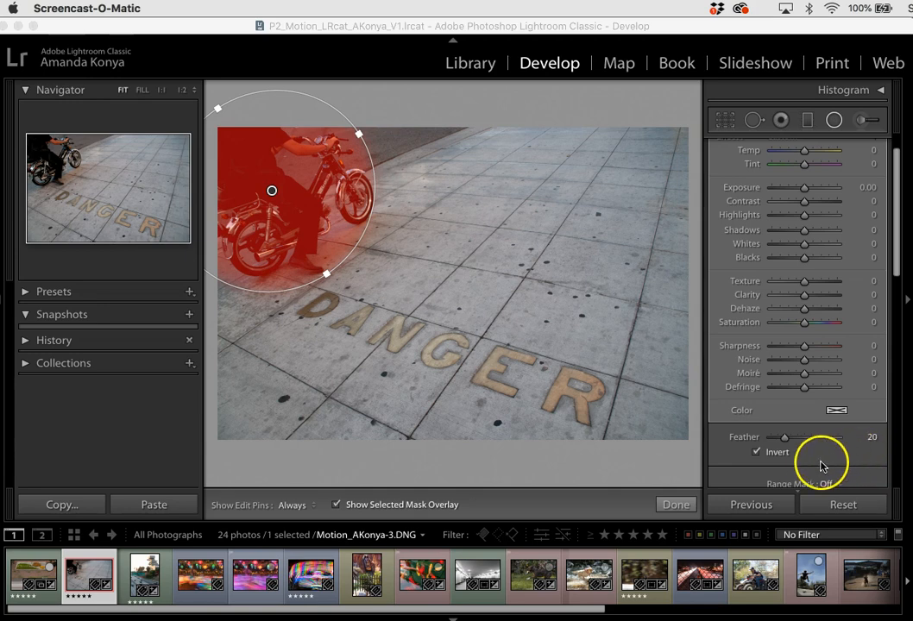
pyautogui.click(763, 463)
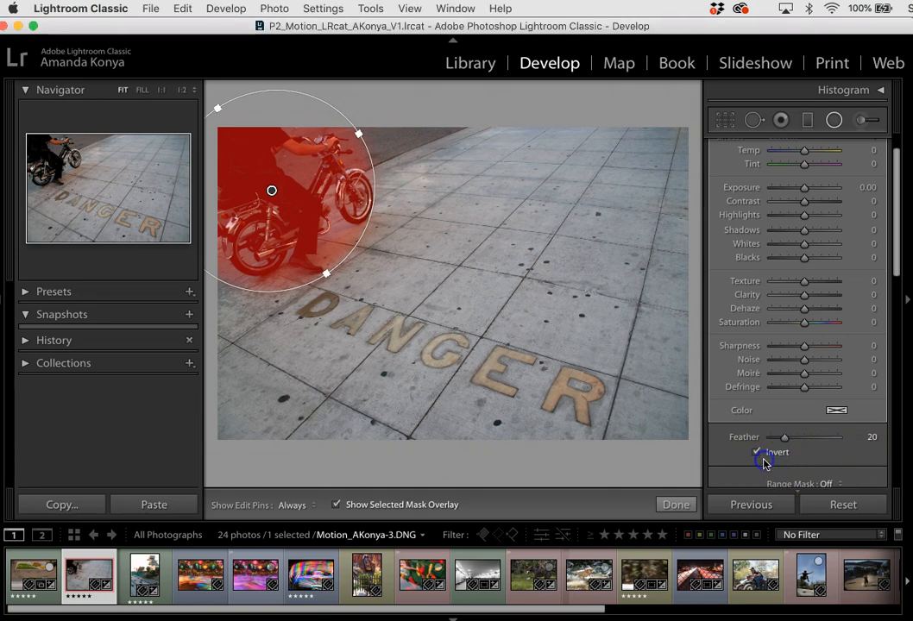
# Turn off the radial filter's inversion so it affects the area outside the ellipse, and hide the mask overlay.
pyautogui.click(755, 453)
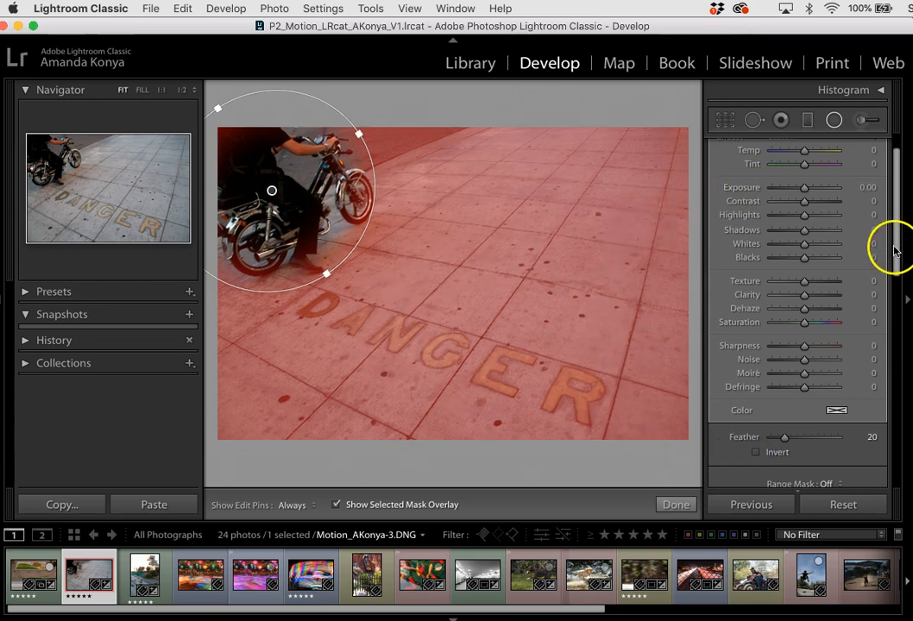
pyautogui.moveTo(895, 250); pyautogui.dragTo(897, 233)
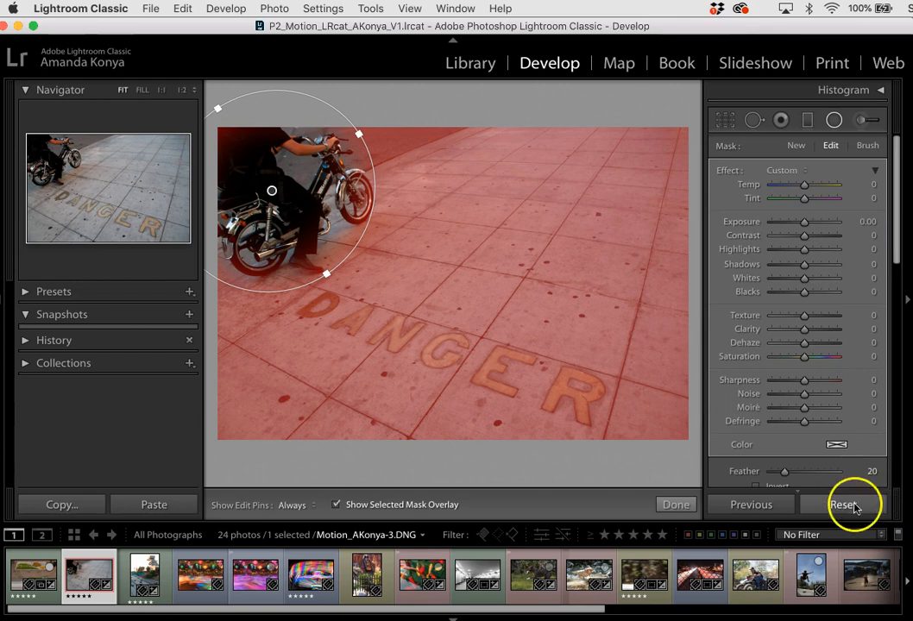
pyautogui.click(336, 506)
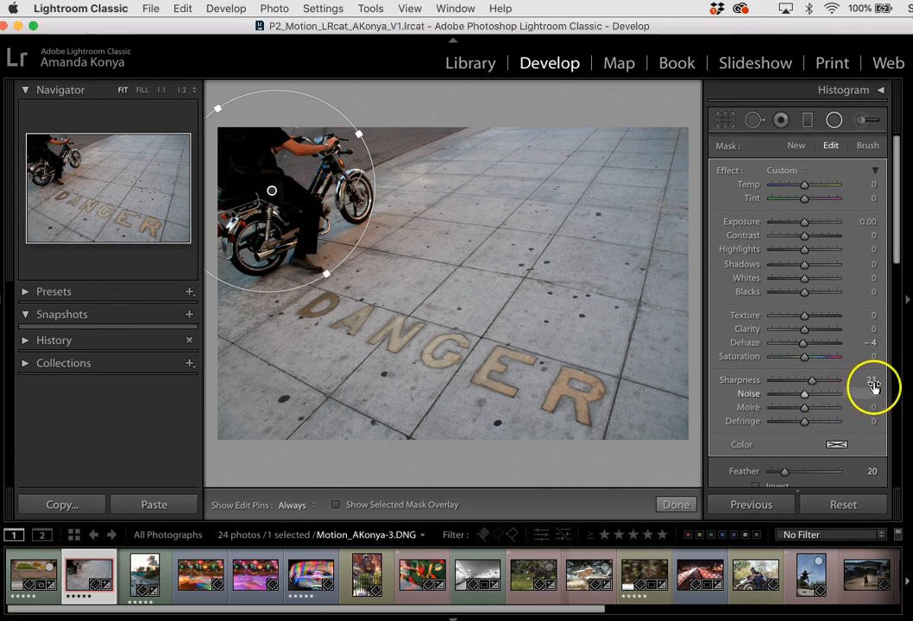
# Reset the radial filter's Sharpness and Dehaze to 0.
pyautogui.doubleClick(813, 382)
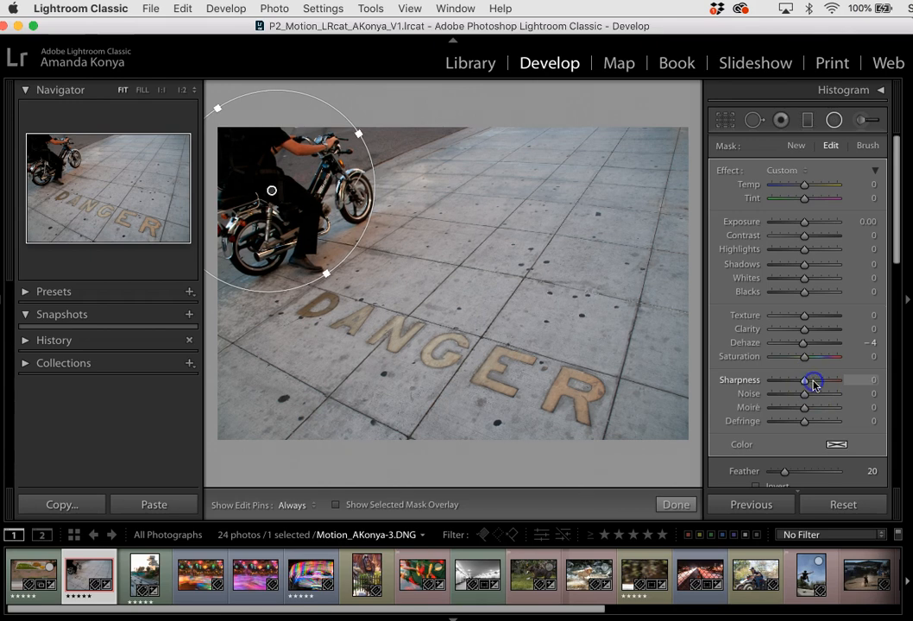
pyautogui.click(802, 345)
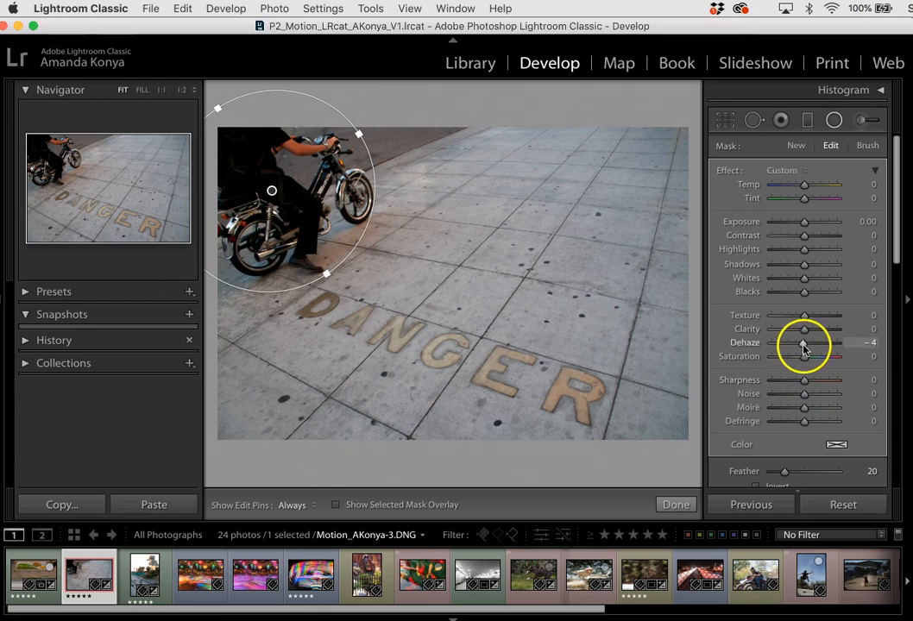
pyautogui.doubleClick(803, 347)
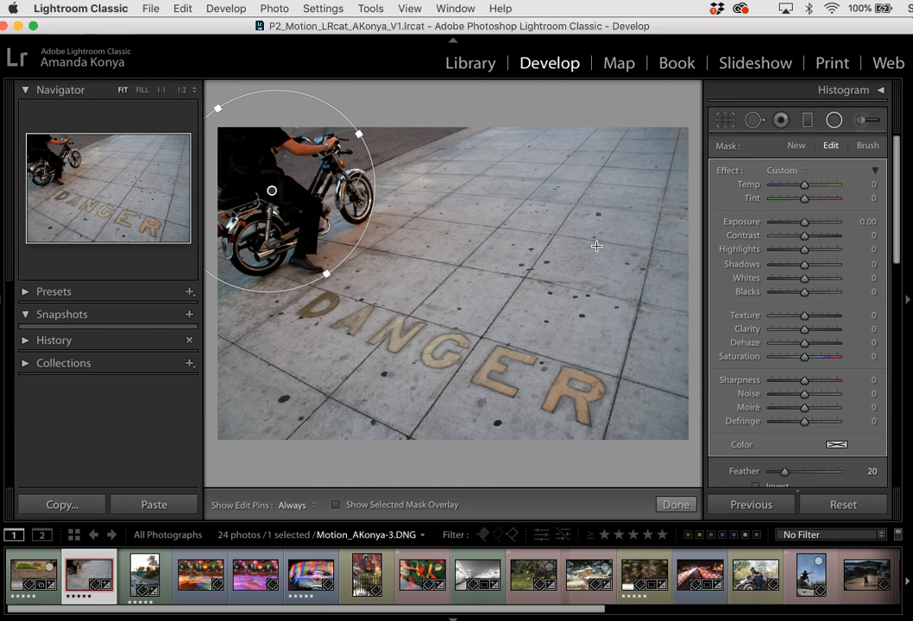
# Adjust the area outside the ellipse to Whites 15, Blacks −15 and Texture 8.
pyautogui.click(806, 277)
pyautogui.moveTo(807, 278); pyautogui.dragTo(811, 279)
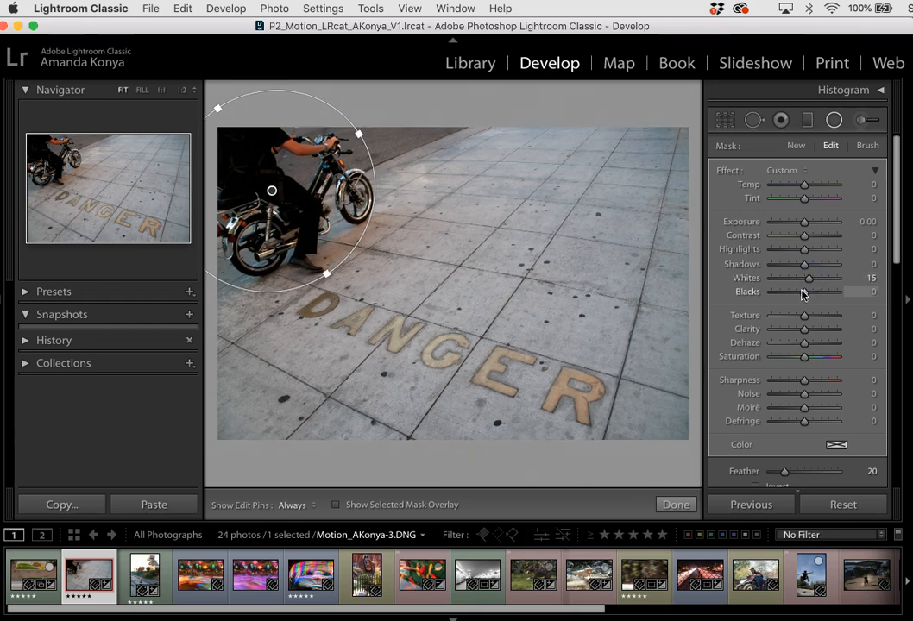
pyautogui.moveTo(803, 293); pyautogui.dragTo(798, 295)
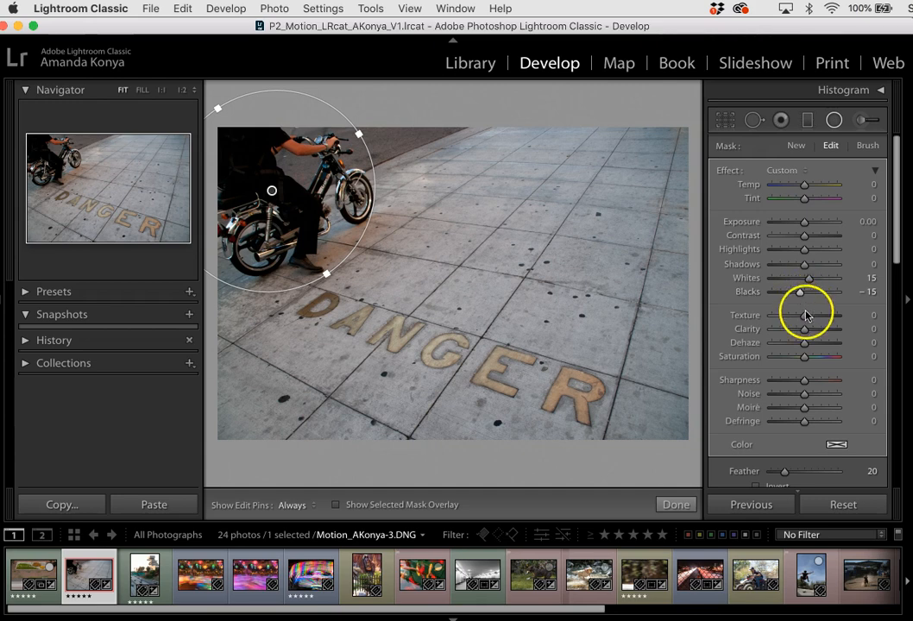
pyautogui.moveTo(807, 314); pyautogui.dragTo(808, 317)
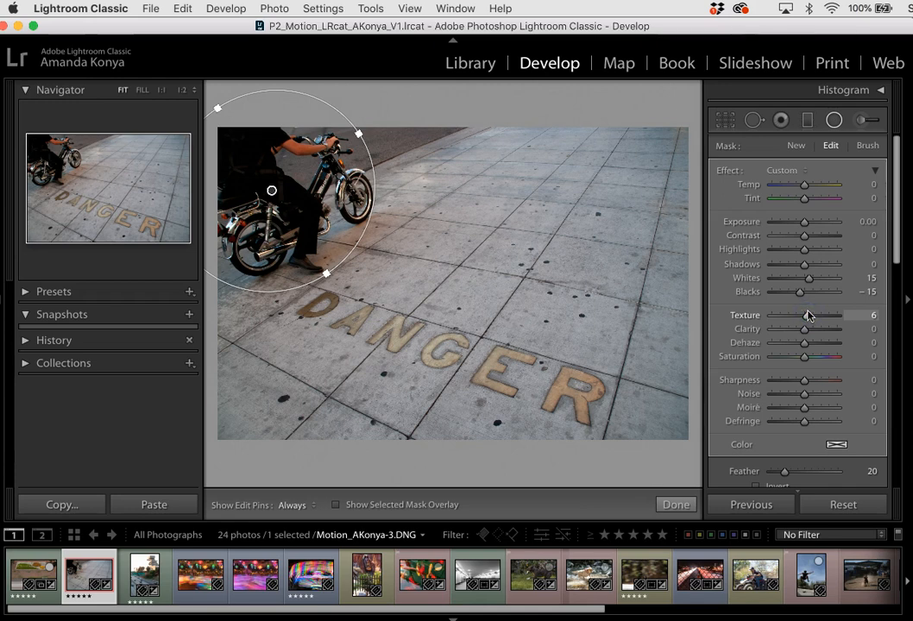
pyautogui.moveTo(808, 317); pyautogui.dragTo(808, 316)
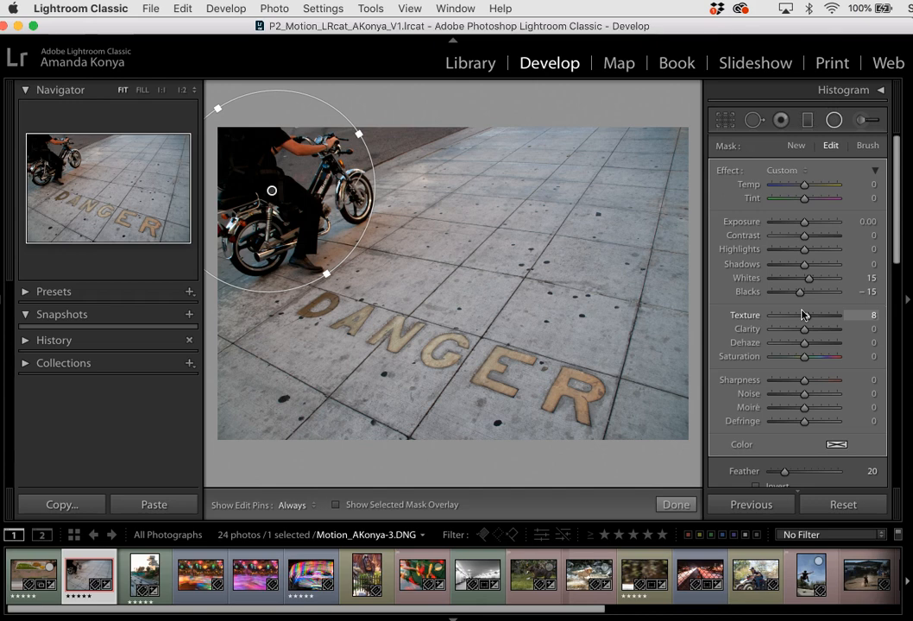
# Compare the photo before and after the edits by switching between both views several times.
pyautogui.press('\\')
pyautogui.press('\\')
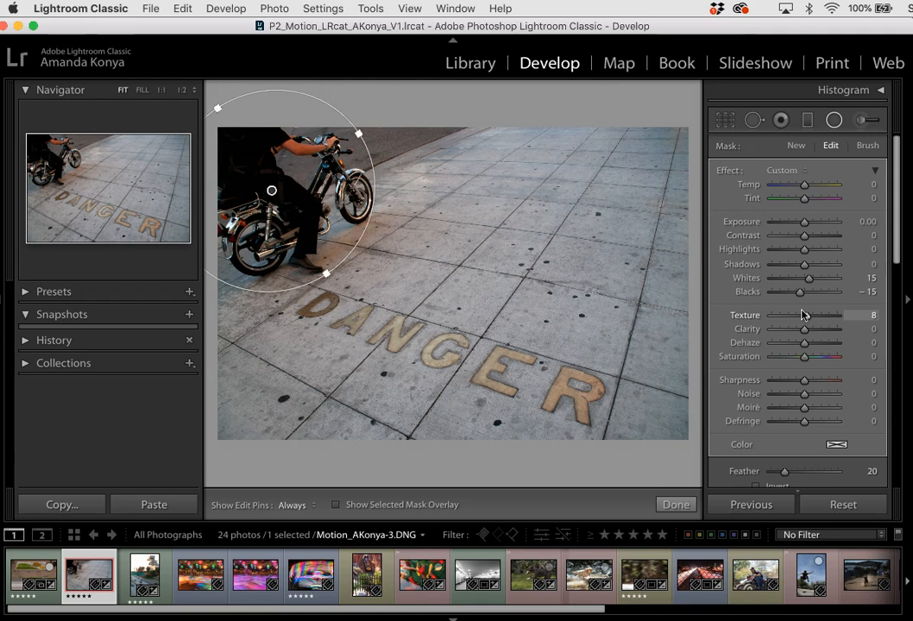
pyautogui.press('\\')
pyautogui.press('\\')
pyautogui.press('\\')
pyautogui.press('\\')
pyautogui.press('\\')
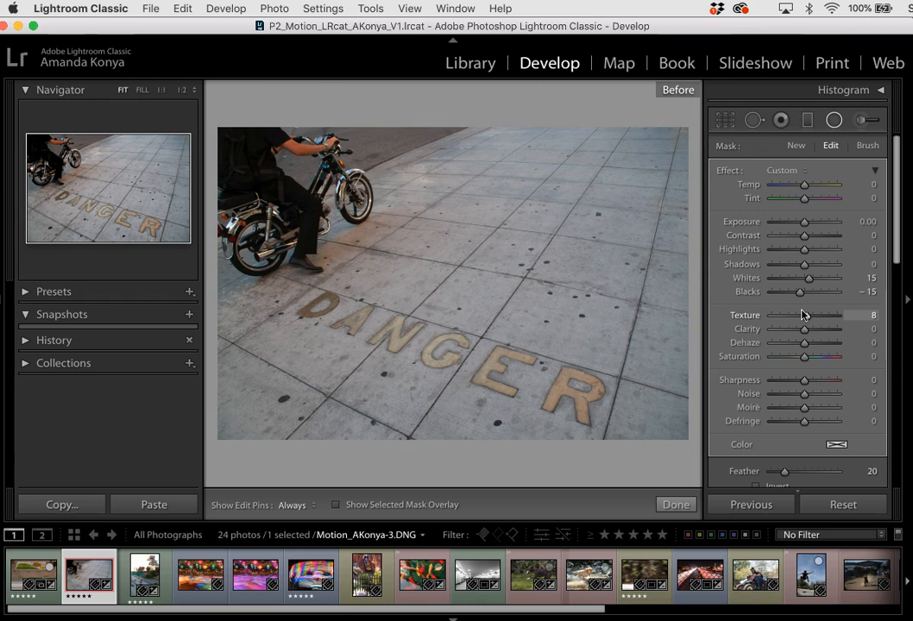
pyautogui.press('\\')
pyautogui.moveTo(806, 316); pyautogui.dragTo(807, 316)
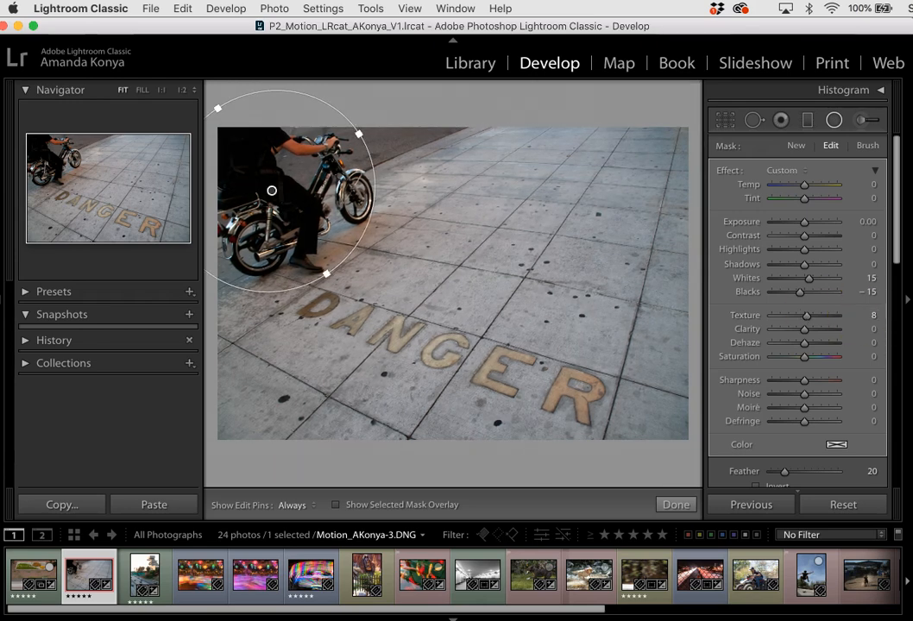
# Start a new radial filter mask and reset all its effect sliders to zero.
pyautogui.click(874, 25)
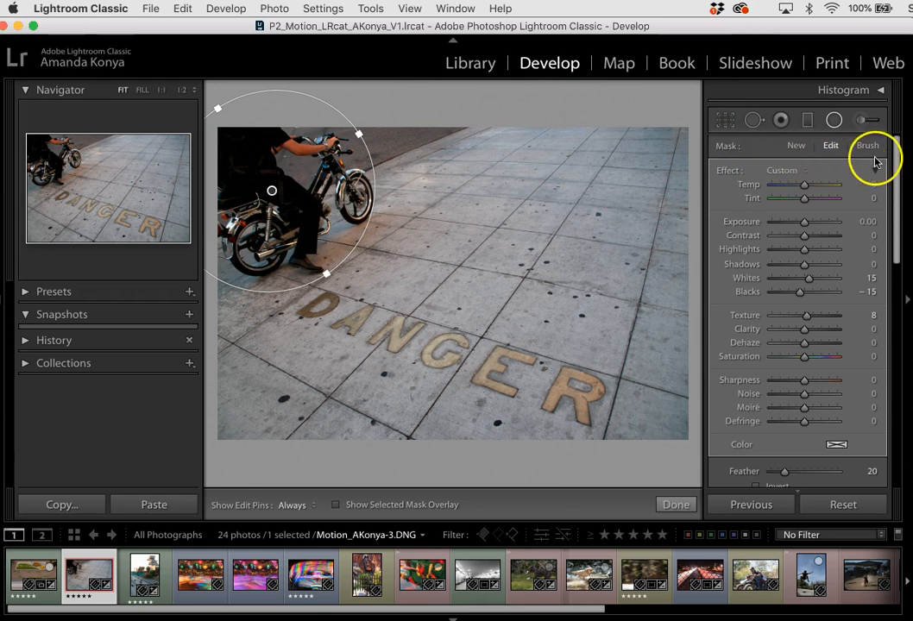
pyautogui.click(793, 147)
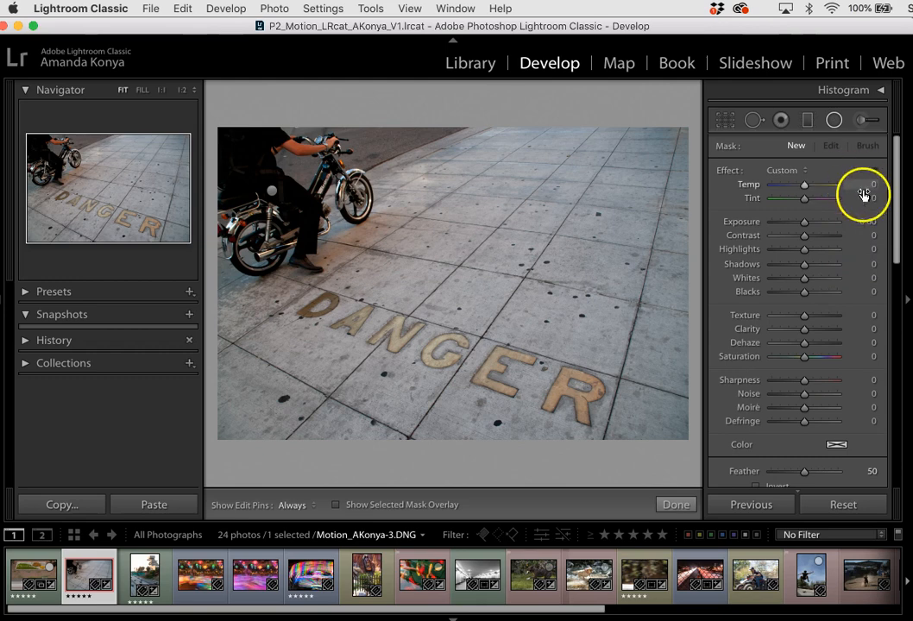
pyautogui.moveTo(806, 186); pyautogui.dragTo(805, 187)
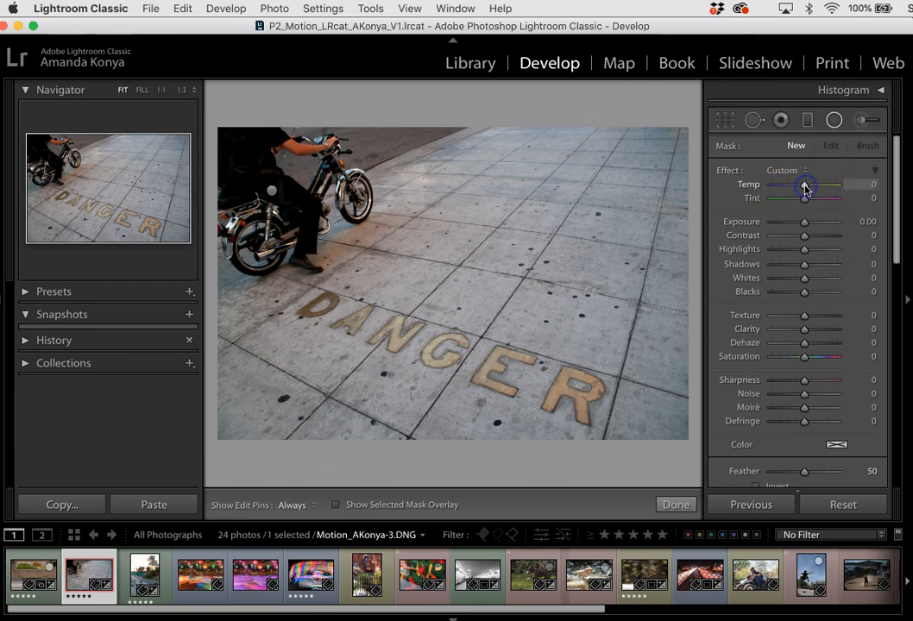
pyautogui.doubleClick(730, 172)
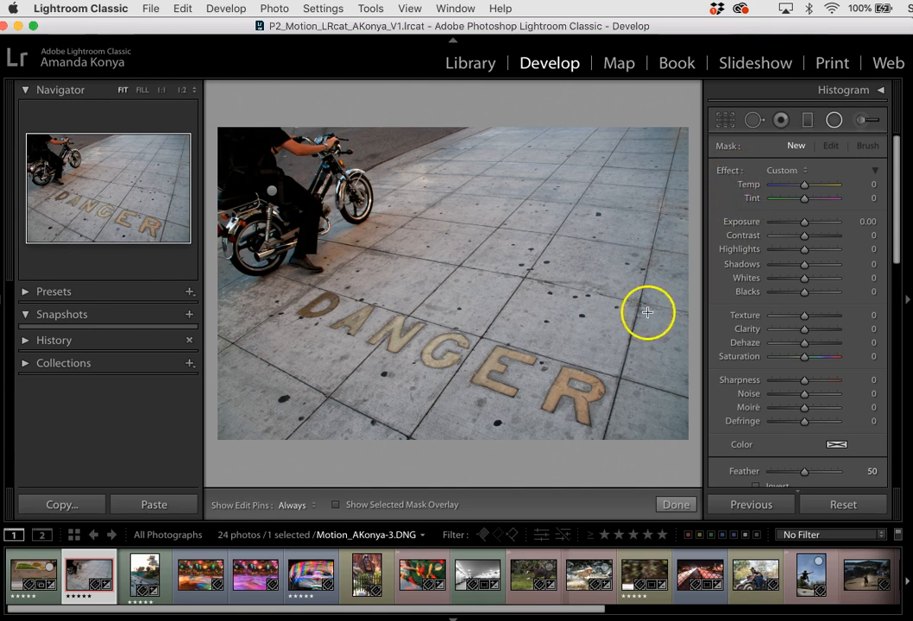
# Show the selected mask overlay and draw a second, upright elliptical radial filter over the front wheel and adjacent pavement.
pyautogui.click(336, 504)
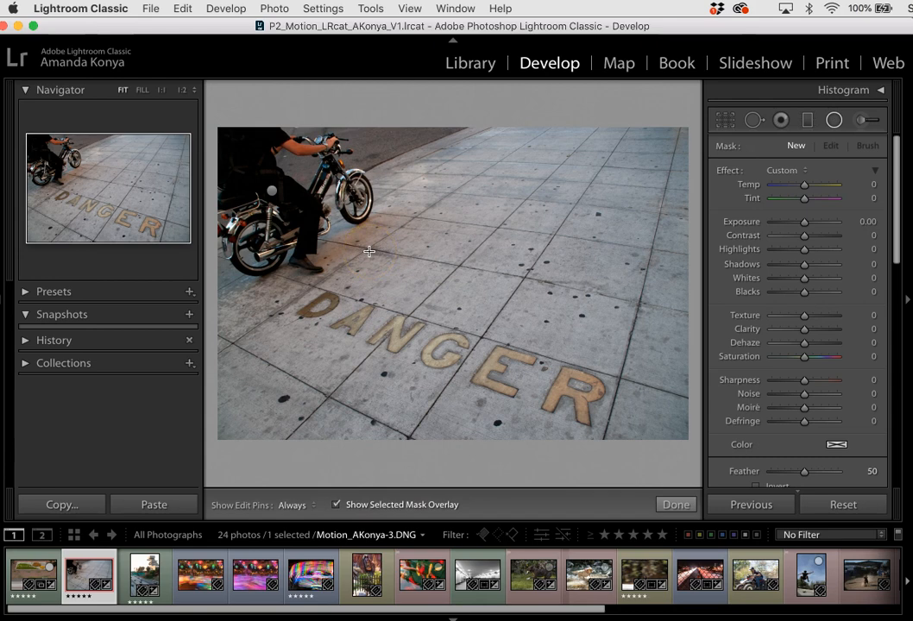
pyautogui.moveTo(383, 218); pyautogui.dragTo(451, 298)
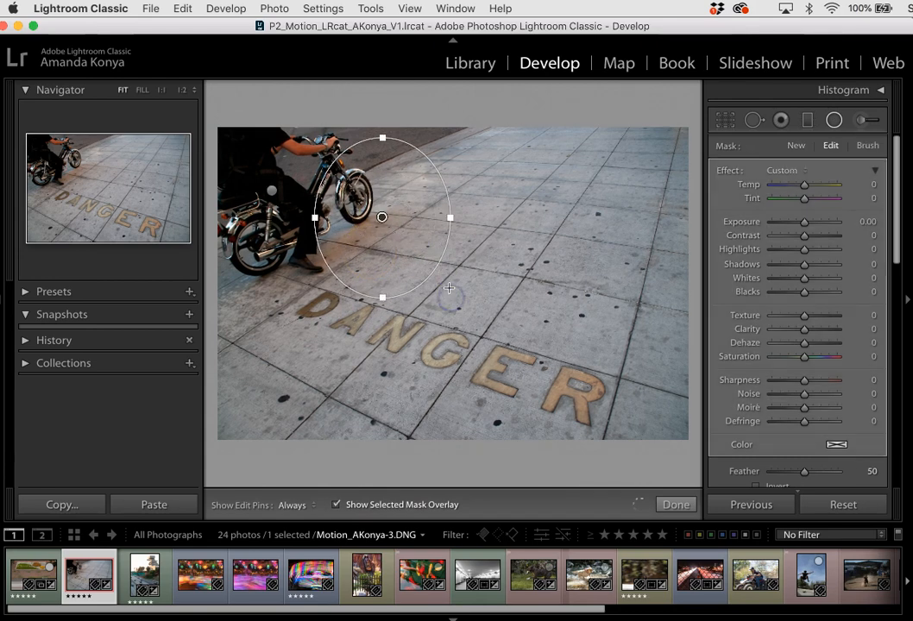
pyautogui.click(383, 219)
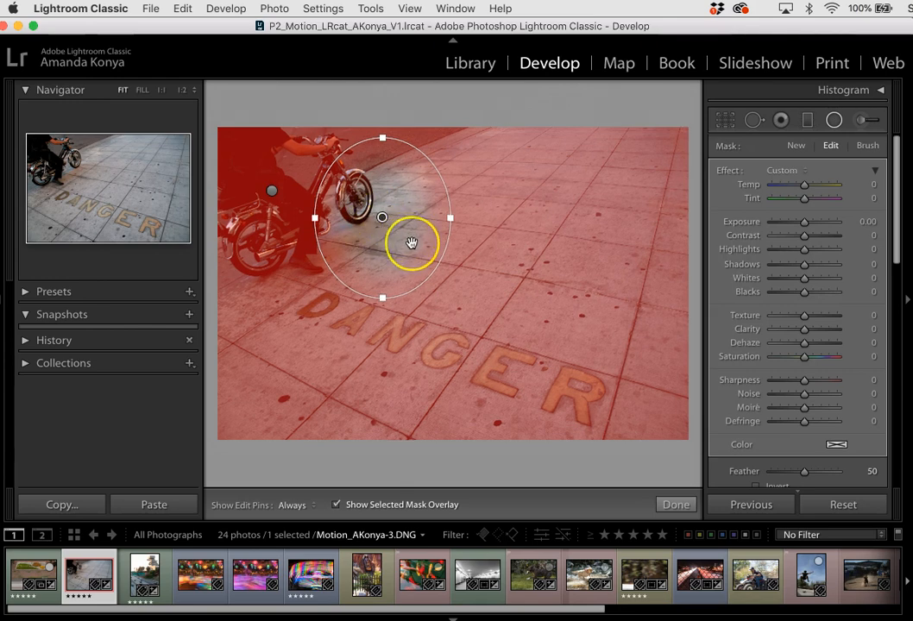
# Move and resize the new radial filter's ellipse to surround the rider and motorcycle, and invert it to affect the inside.
pyautogui.moveTo(411, 243); pyautogui.dragTo(378, 218)
pyautogui.moveTo(257, 271); pyautogui.dragTo(266, 291)
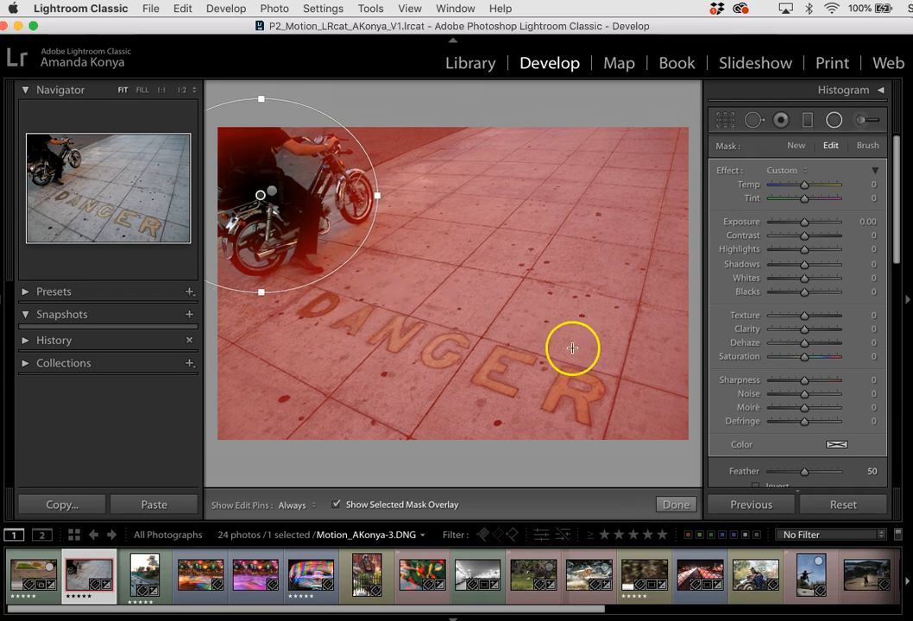
pyautogui.moveTo(895, 263); pyautogui.dragTo(896, 295)
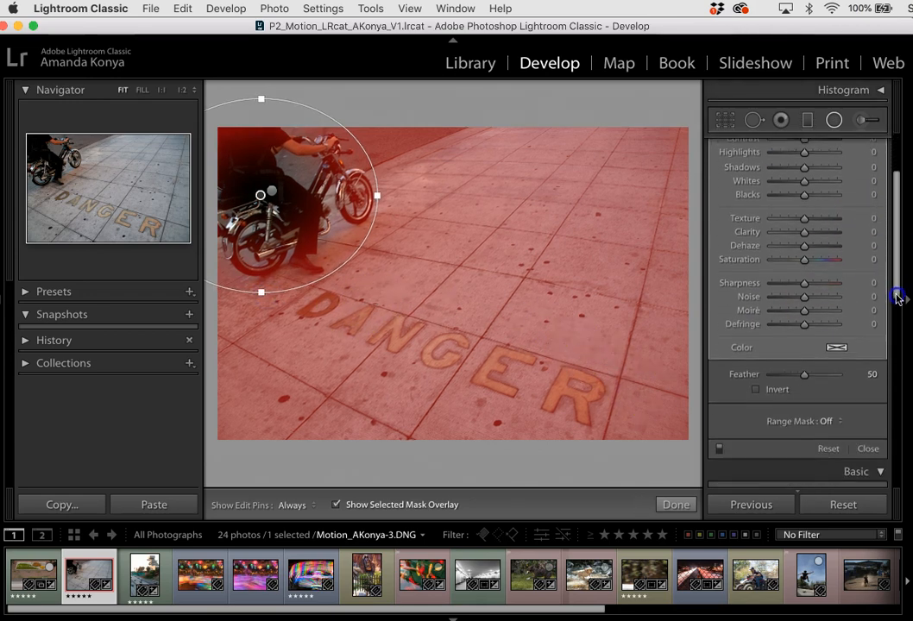
pyautogui.click(756, 384)
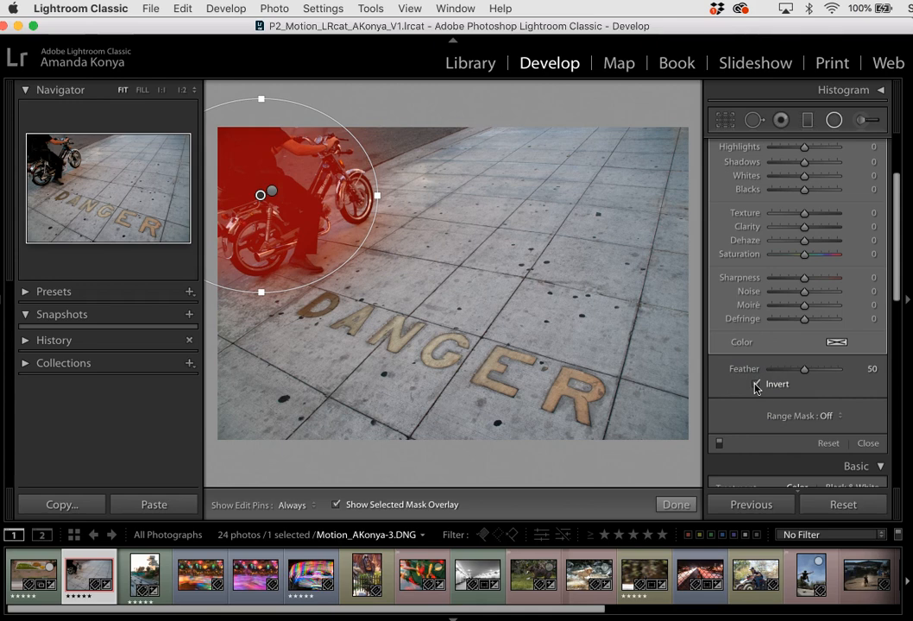
# Fine-tune the ellipse's position and width around the motorcycle and set its feather to 53.
pyautogui.moveTo(312, 171); pyautogui.dragTo(316, 170)
pyautogui.moveTo(397, 198); pyautogui.dragTo(381, 197)
pyautogui.moveTo(805, 371); pyautogui.dragTo(807, 371)
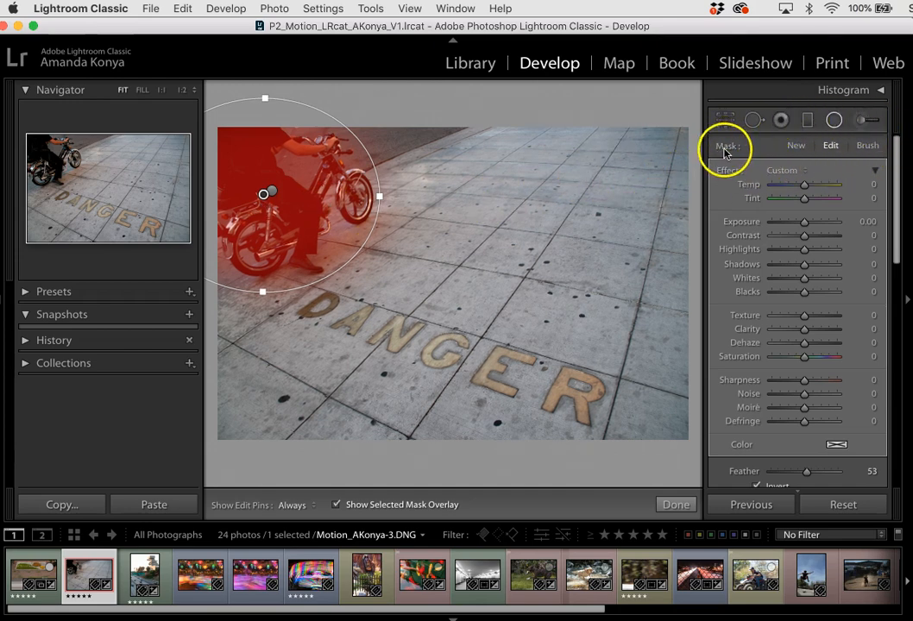
# Erase the radial mask from the pavement beside the front wheel using the mask's brush in Erase mode at size 15.
pyautogui.click(867, 147)
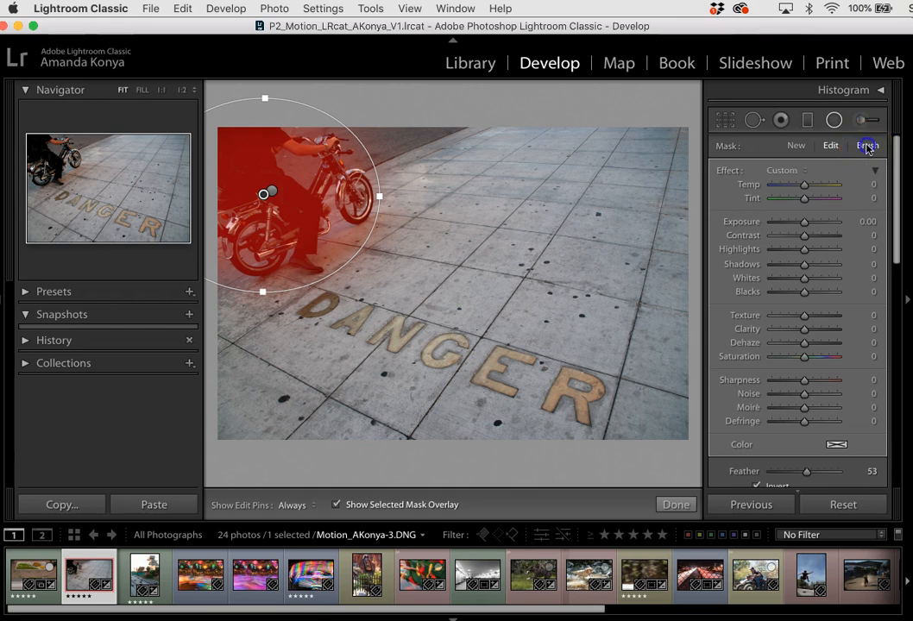
pyautogui.click(897, 239)
pyautogui.moveTo(897, 239); pyautogui.dragTo(898, 289)
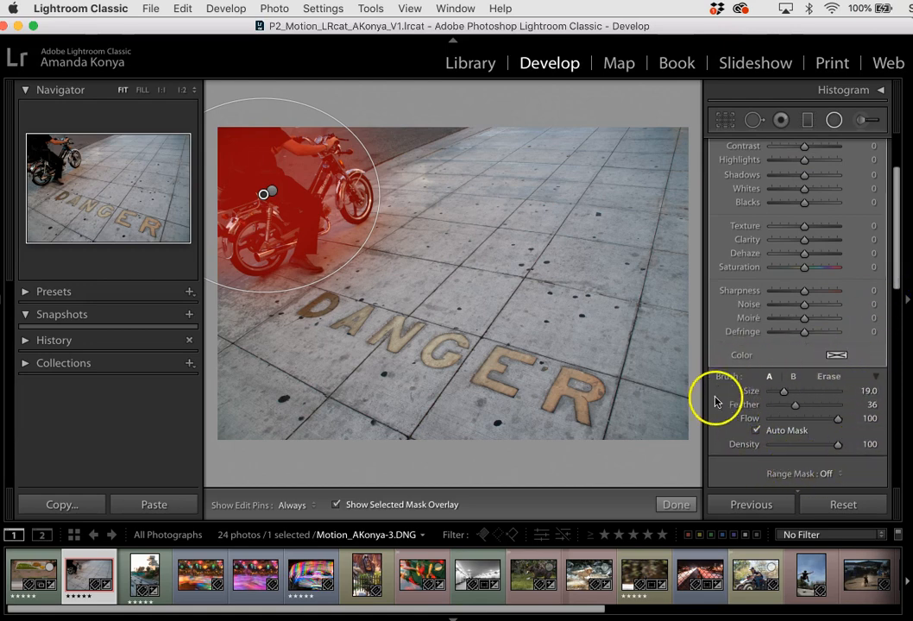
pyautogui.click(826, 380)
pyautogui.press(']')
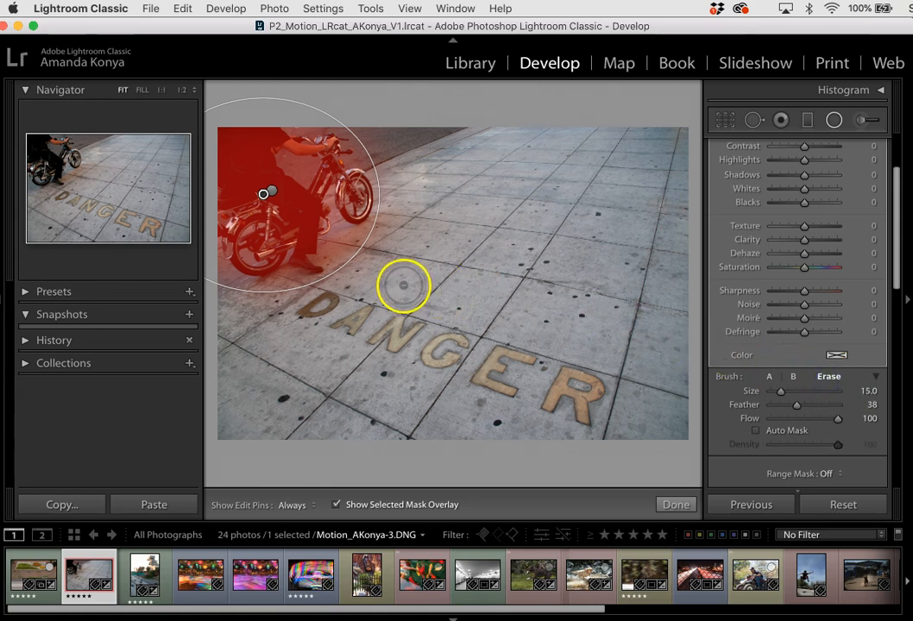
pyautogui.moveTo(378, 271)
pyautogui.mouseDown()
pyautogui.moveTo(393, 236)
pyautogui.moveTo(342, 250)
pyautogui.moveTo(353, 243)
pyautogui.mouseUp()
# Erase the mask from the gap between the rider's arm and the motorcycle with a smaller brush, and reduce the eraser size to 4.
pyautogui.press('[')
pyautogui.press('[')
pyautogui.press('[')
pyautogui.moveTo(303, 171); pyautogui.dragTo(282, 160)
pyautogui.press('[')
pyautogui.press('[')
pyautogui.press('[')
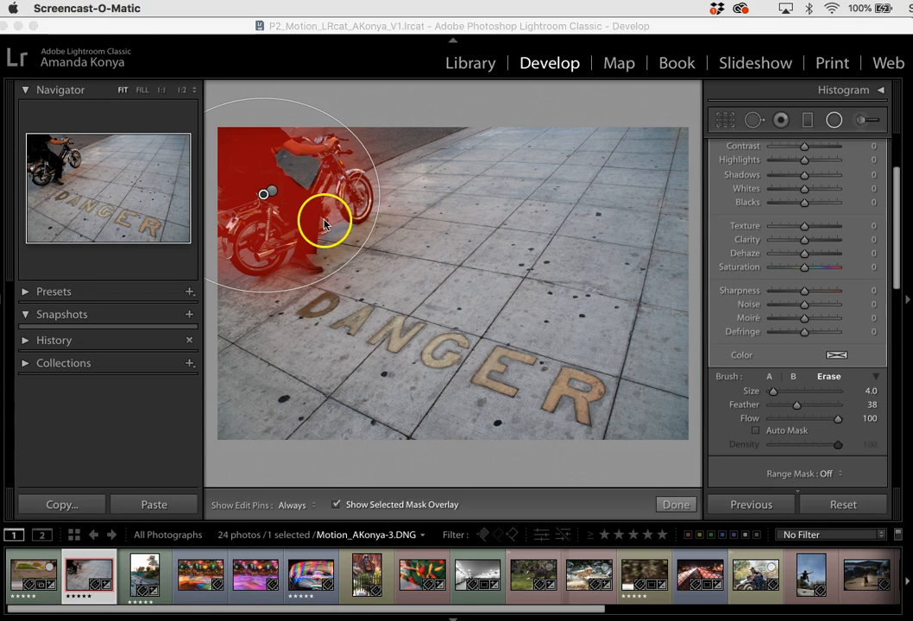
pyautogui.click(884, 24)
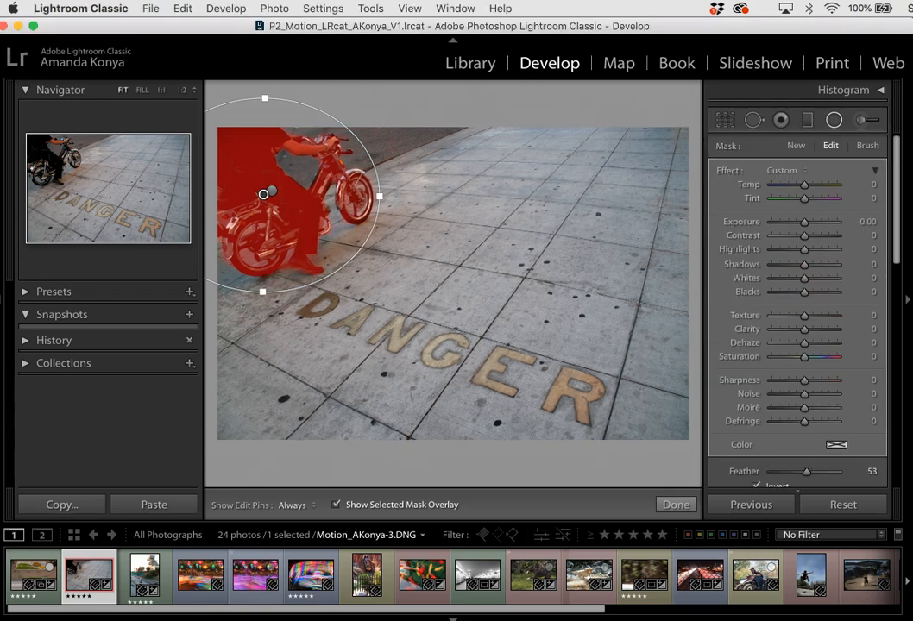
# Hide the mask overlay and set the motorcycle filter's Blacks to 26 and Saturation to −100.
pyautogui.click(335, 505)
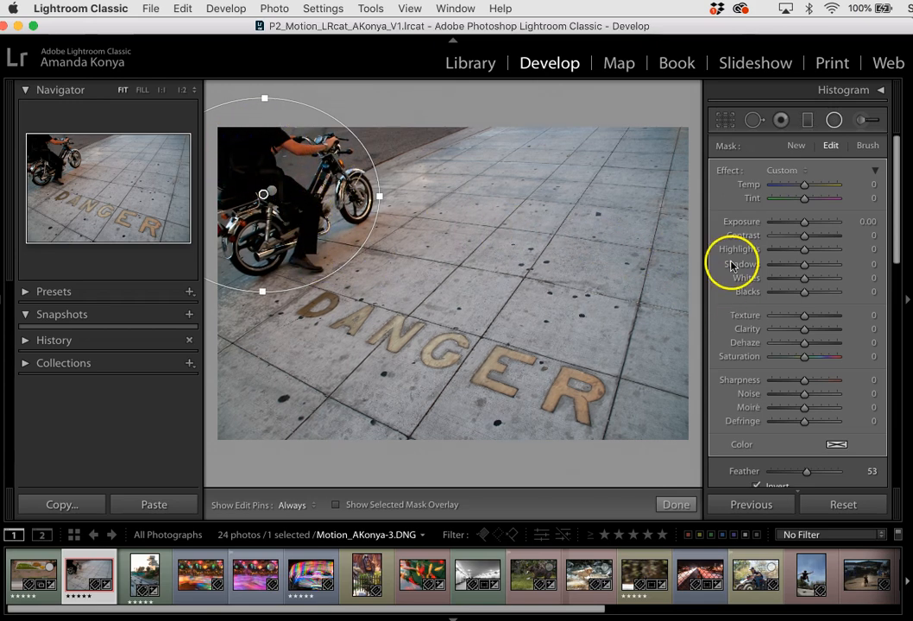
pyautogui.click(807, 295)
pyautogui.moveTo(806, 295); pyautogui.dragTo(815, 294)
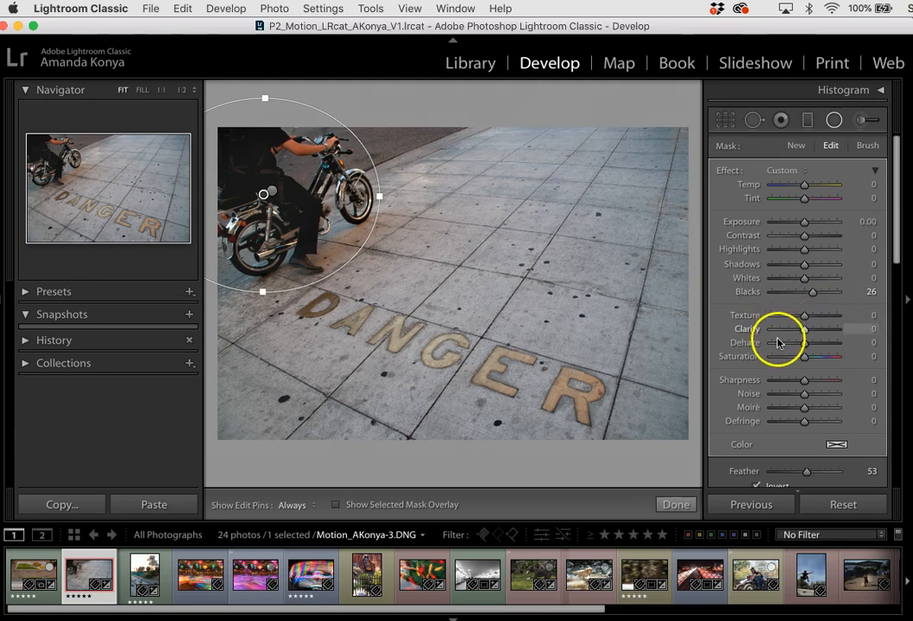
pyautogui.moveTo(803, 358); pyautogui.dragTo(802, 361)
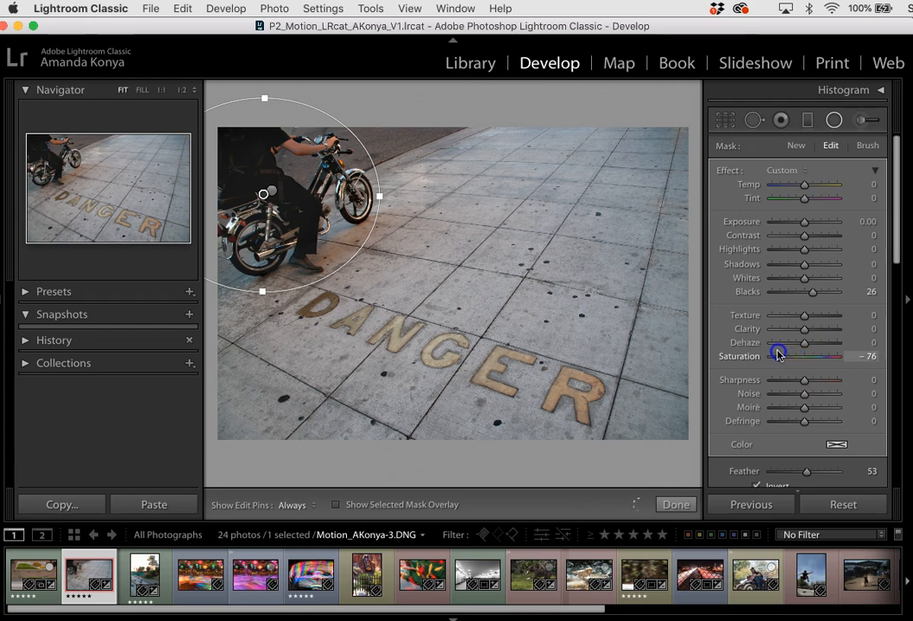
pyautogui.moveTo(760, 348); pyautogui.dragTo(743, 343)
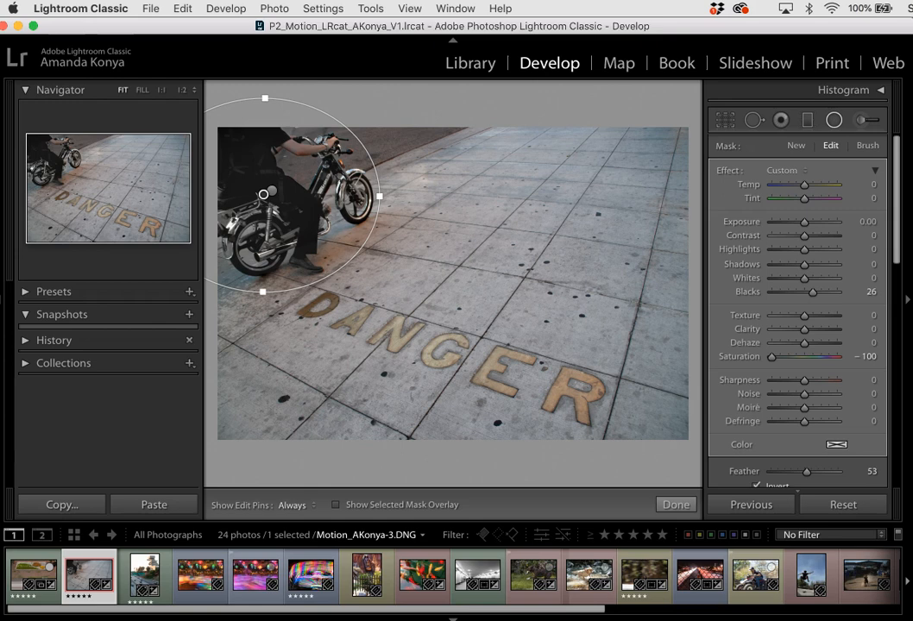
# Compare the photo before and after the motorcycle filter's edits by toggling the Before view repeatedly.
pyautogui.press('\\')
pyautogui.press('\\')
pyautogui.press('\\')
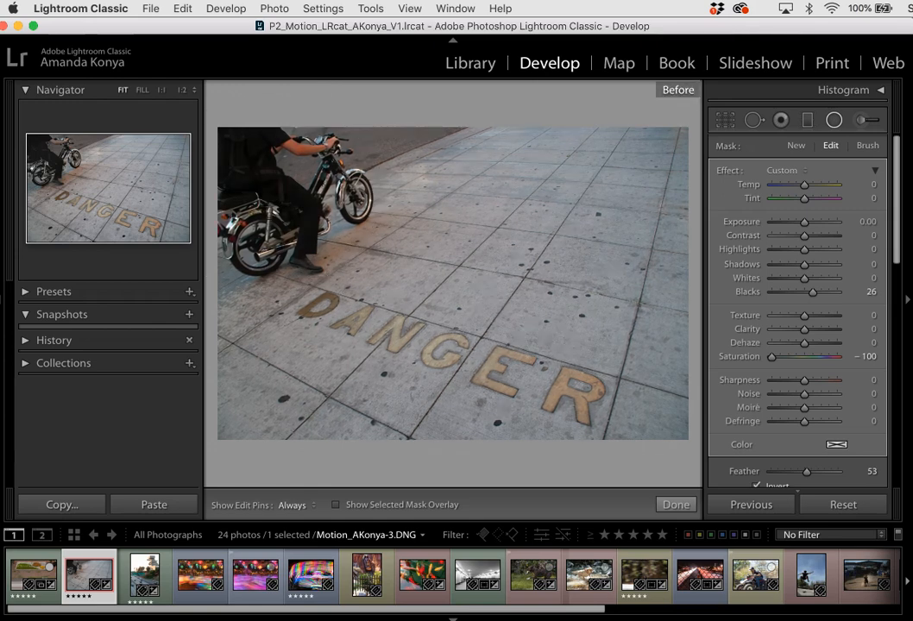
pyautogui.press('\\')
pyautogui.press('\\')
pyautogui.press('\\')
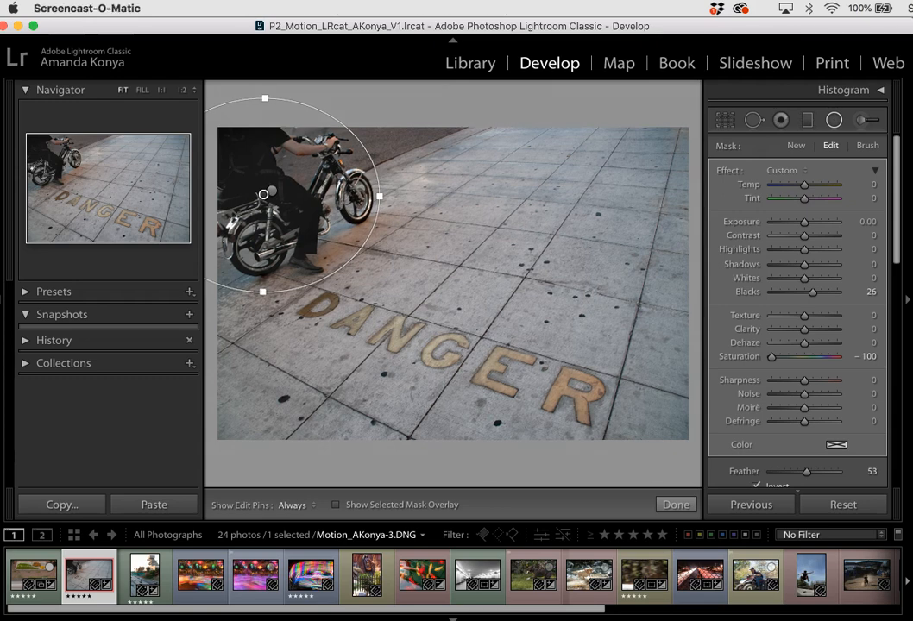
# Save the edited photo's metadata to its file.
pyautogui.click(615, 26)
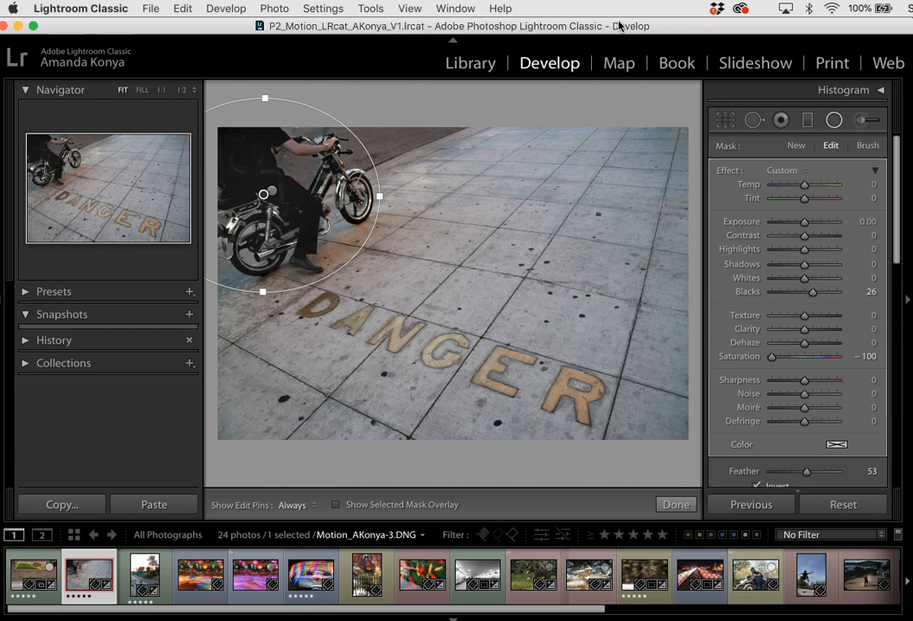
pyautogui.press('super+s')
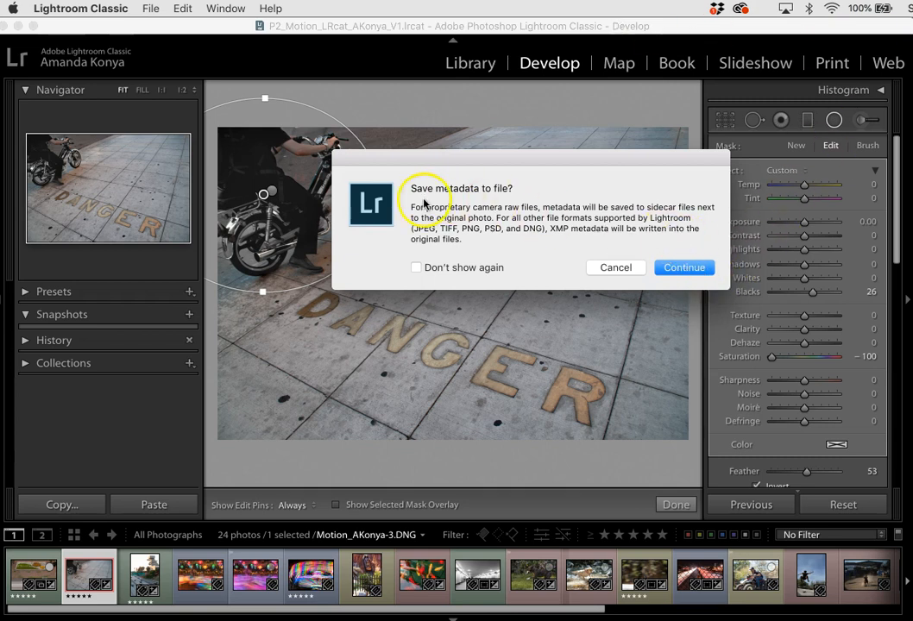
pyautogui.click(683, 268)
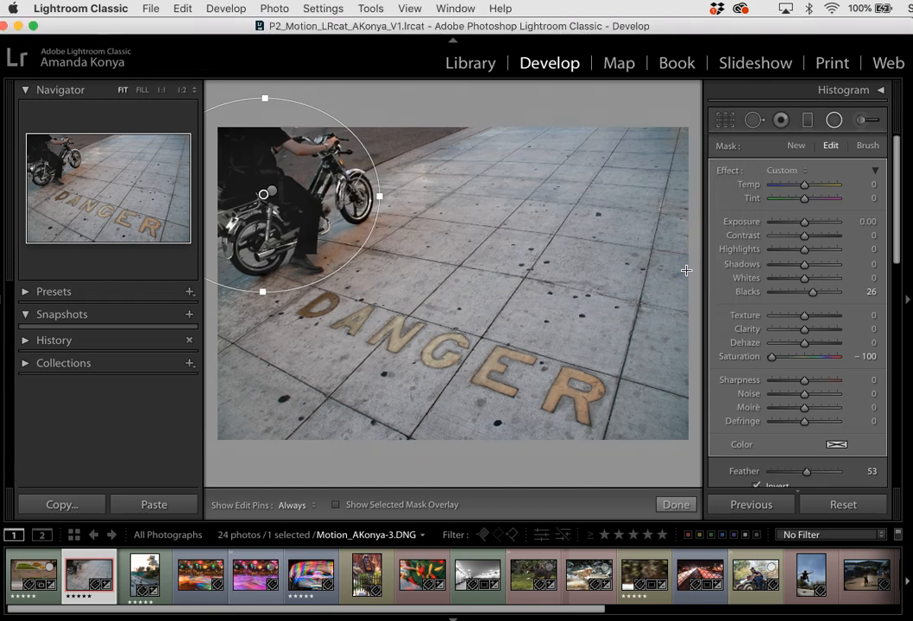
# Close and reopen the Radial Filter tool, review the settings of both filter pins on the motorcycle, and close the tool.
pyautogui.click(828, 123)
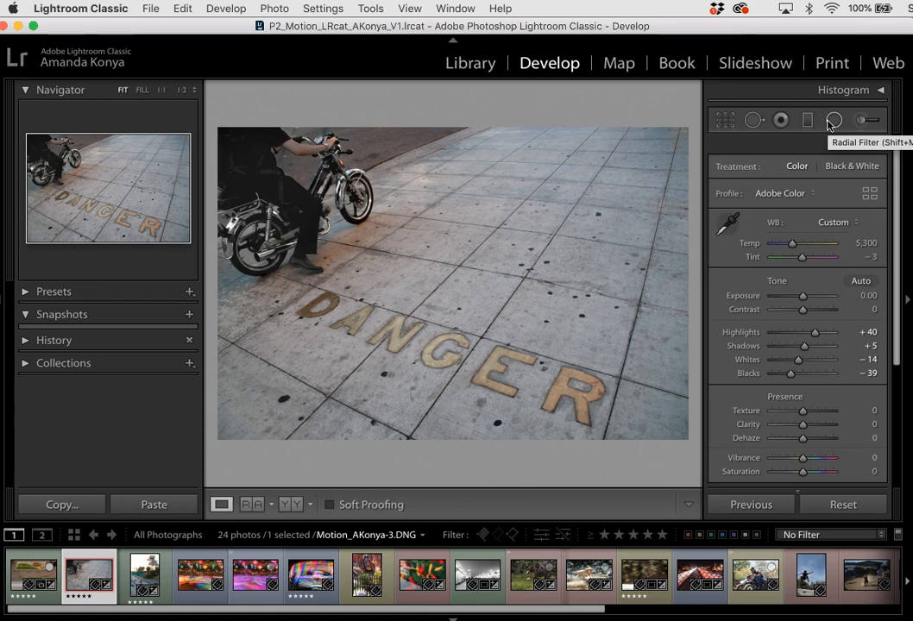
pyautogui.click(830, 124)
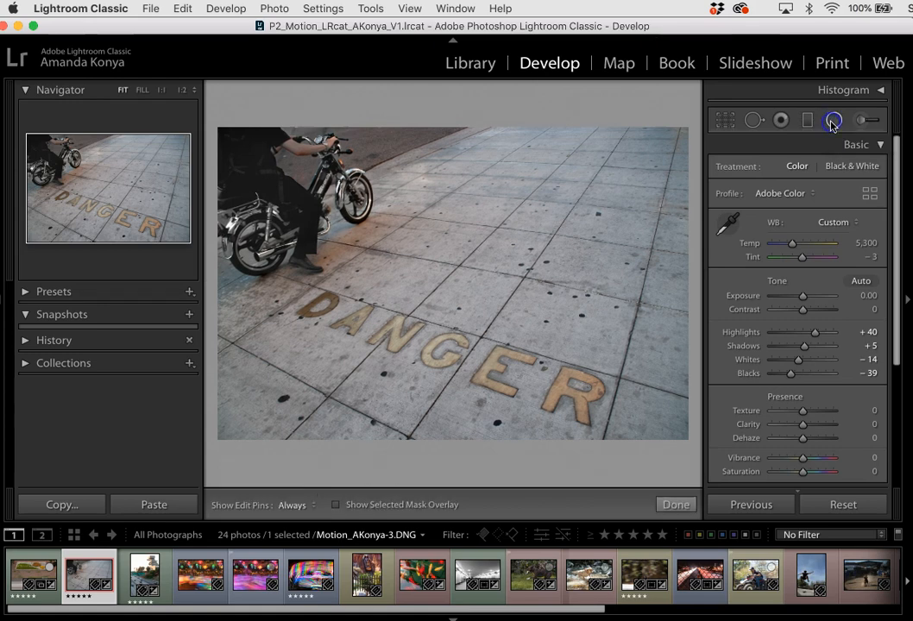
pyautogui.click(273, 194)
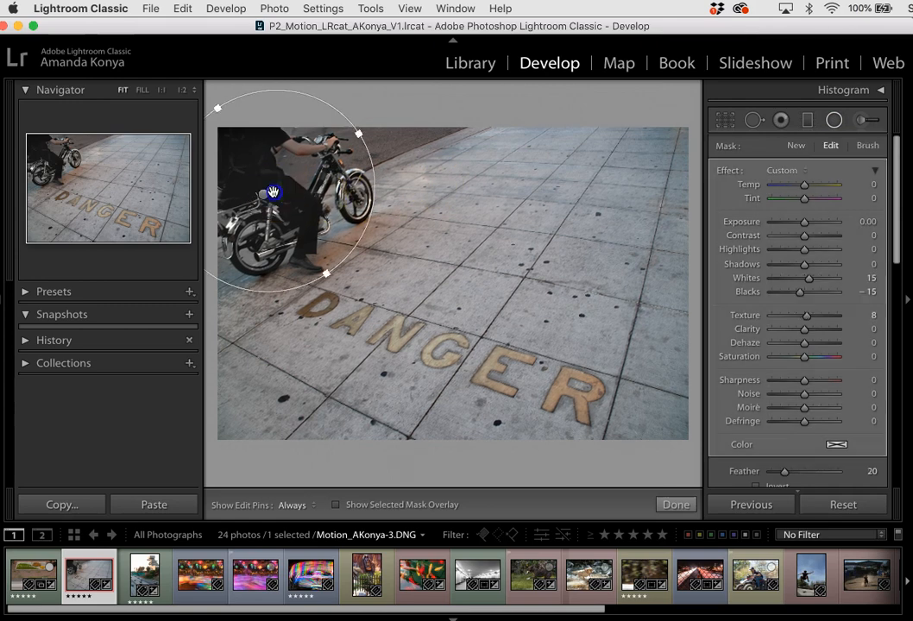
pyautogui.click(268, 192)
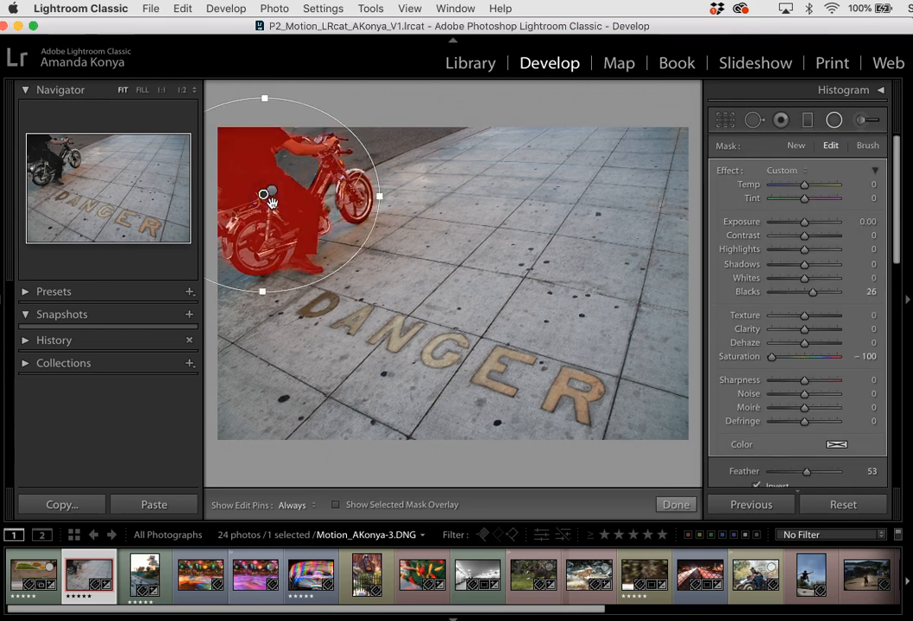
pyautogui.click(264, 193)
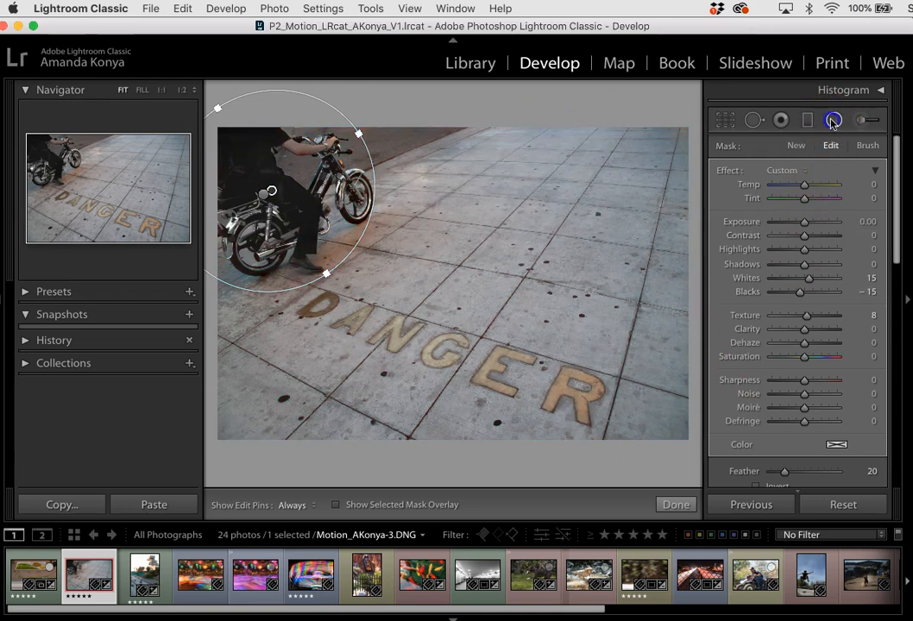
pyautogui.click(781, 120)
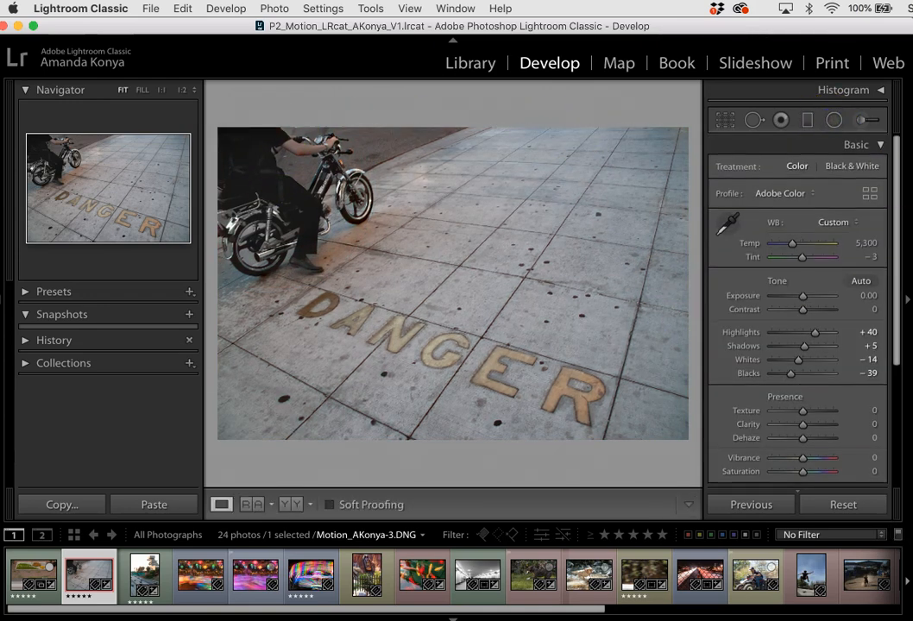